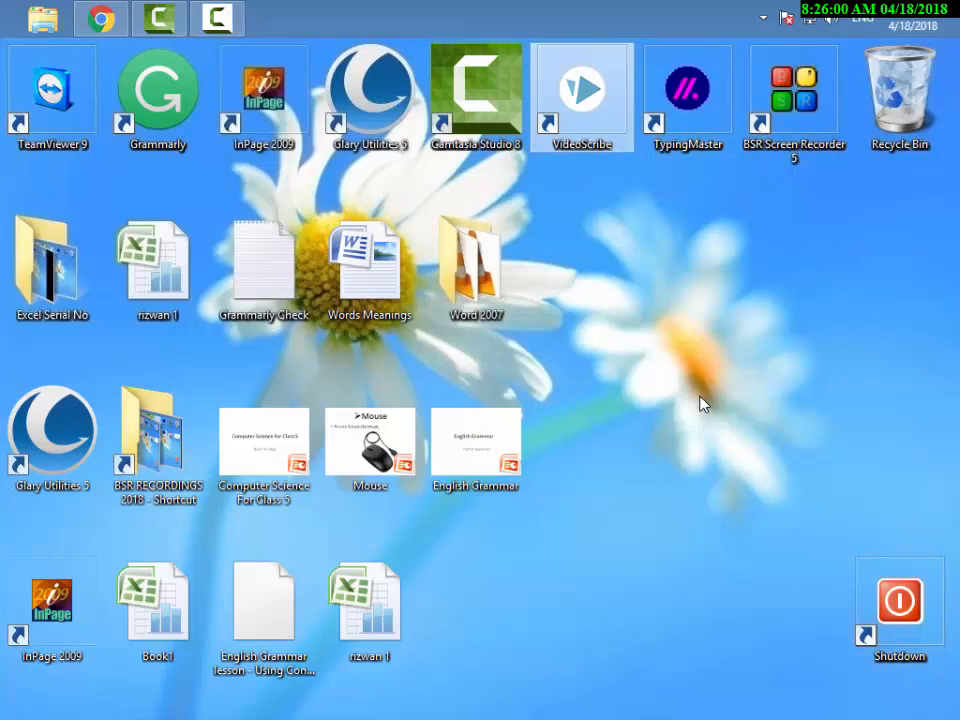
Launch Microsoft Word from the Run dialog with the command "winword".
key("super+r")
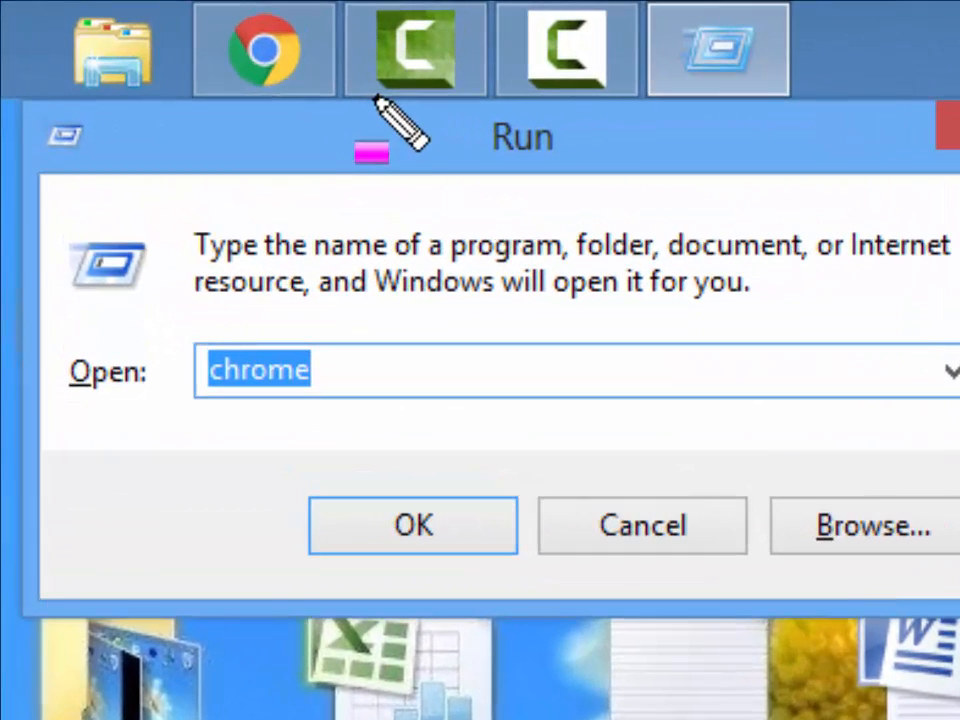
mouse_move(376, 97)
left_mouse_down()
mouse_move(429, 131)
mouse_move(700, 188)
left_mouse_up()
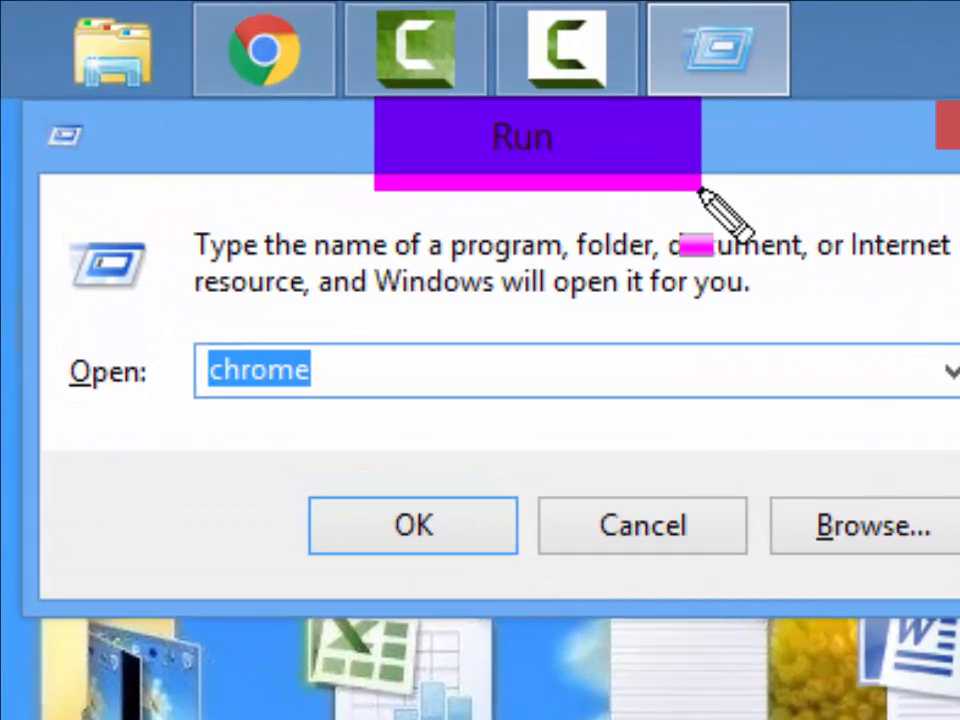
key("r")
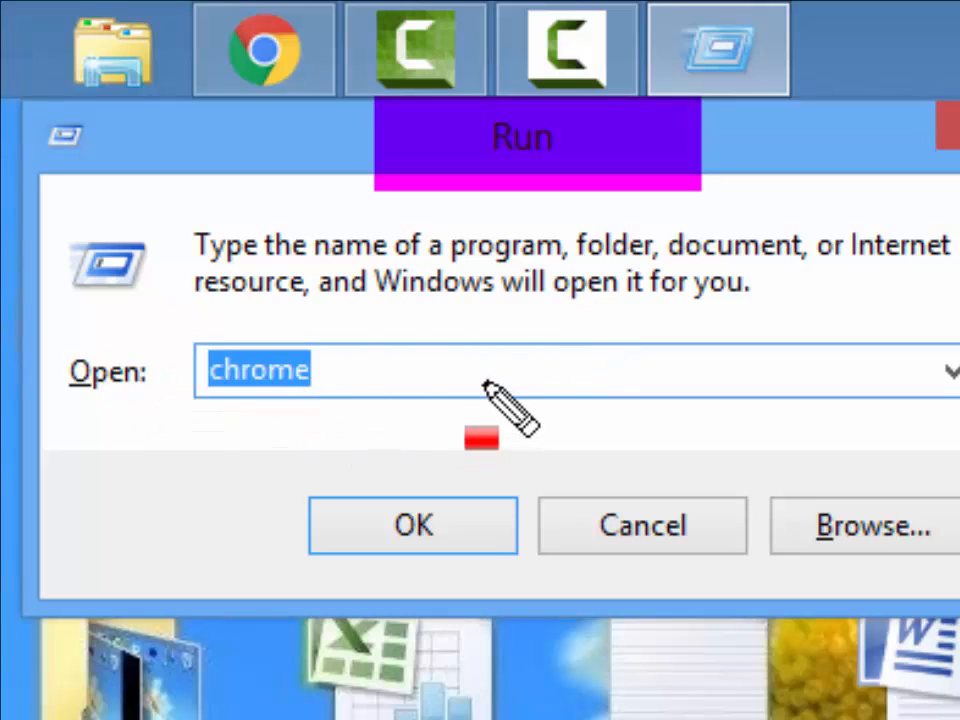
key("e")
key("Escape")
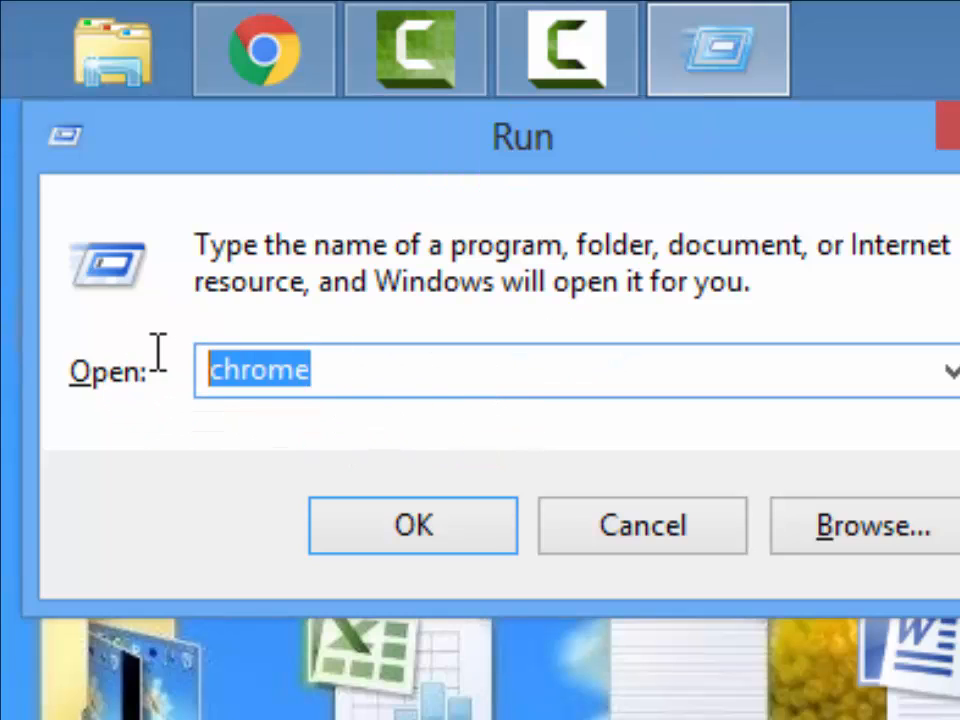
type("winword")
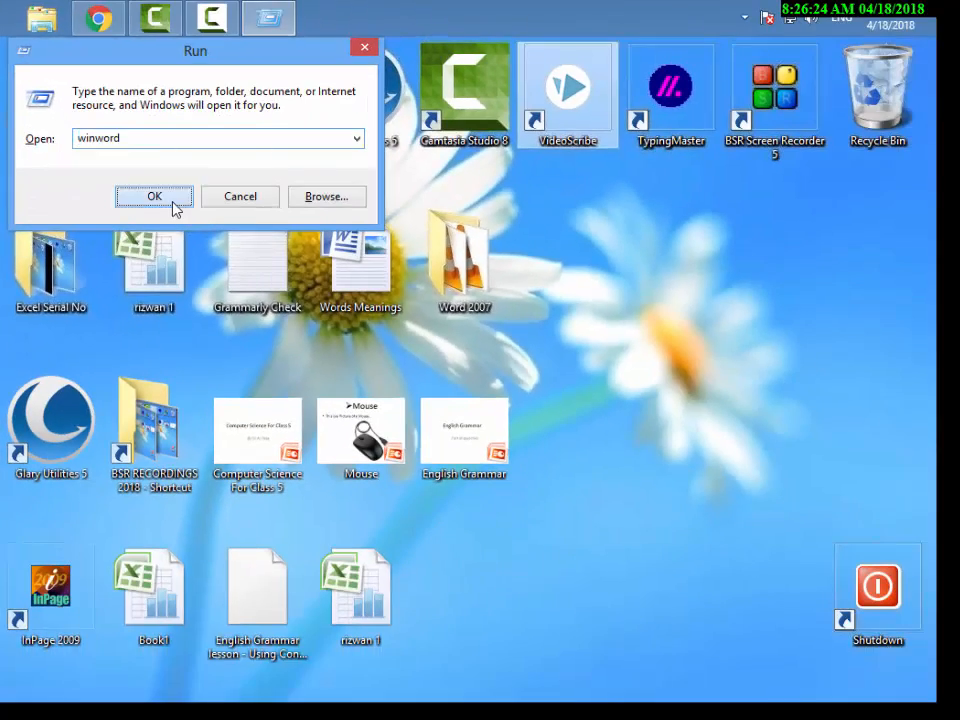
left_click(175, 203)
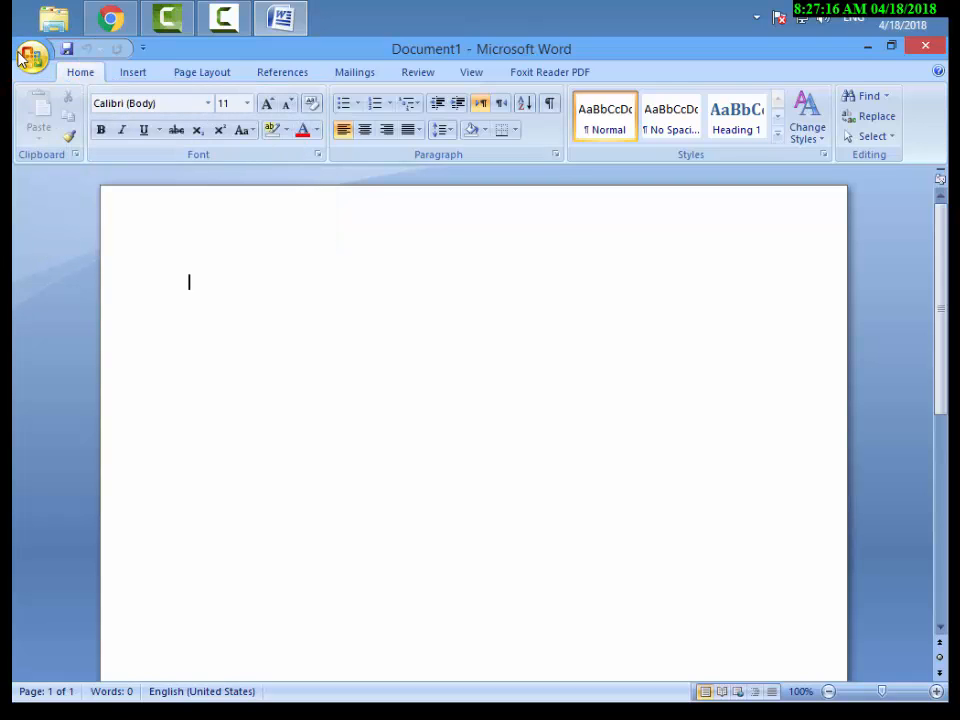
Enter the sample text "dfgdgdgdgdgfdf" on the first line of the blank document.
type("dfgdgdg")
type("dgdgf")
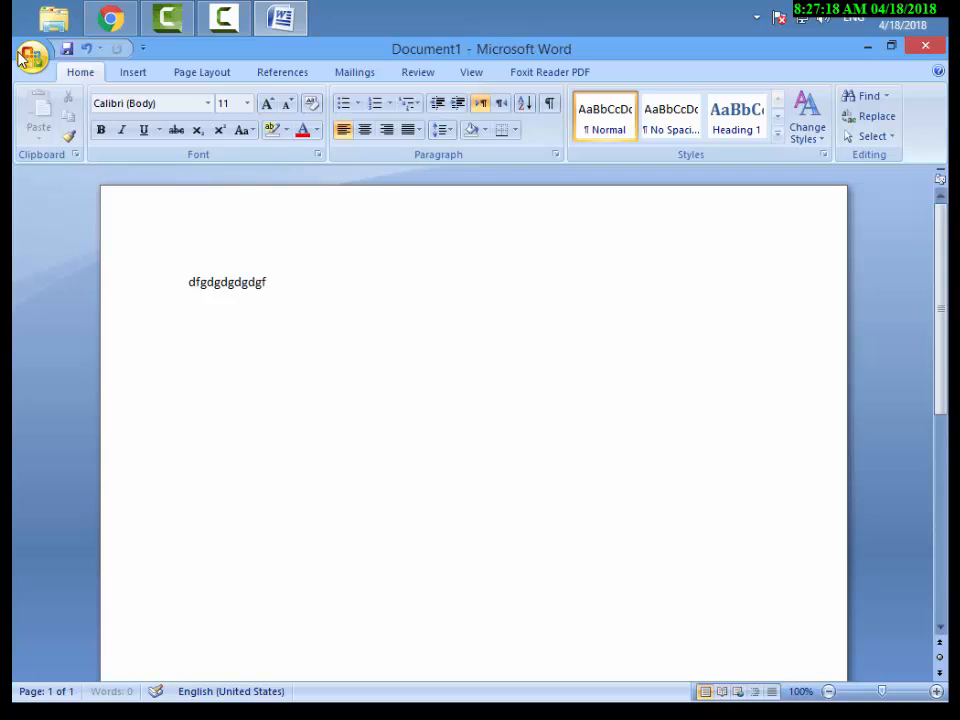
type("df")
View the document in Print Preview and return to the normal editing view.
left_click(28, 57)
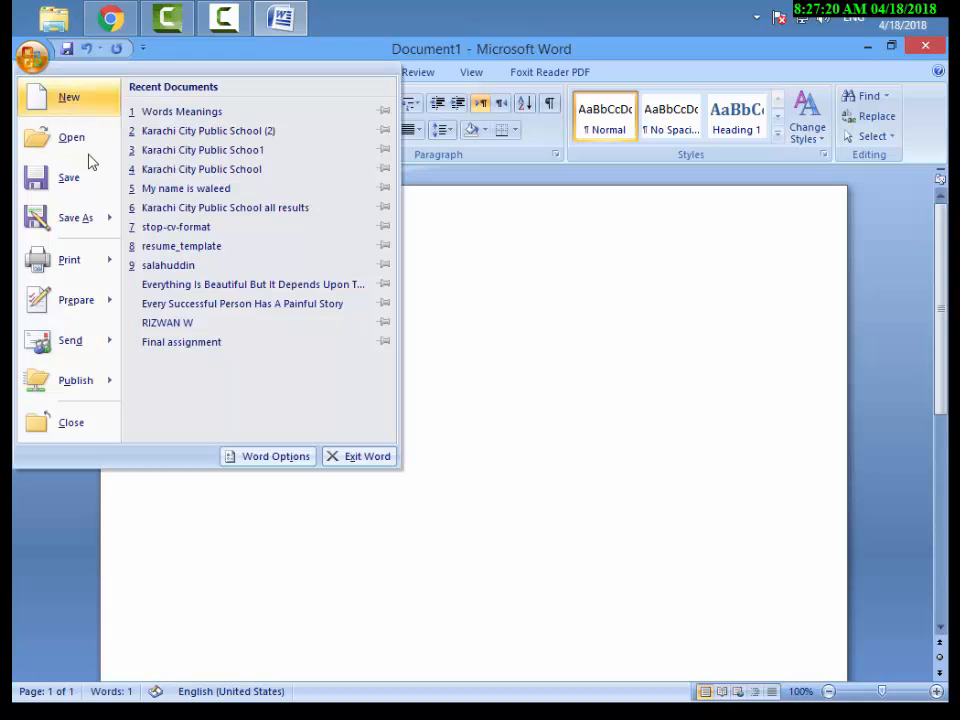
mouse_move(128, 258)
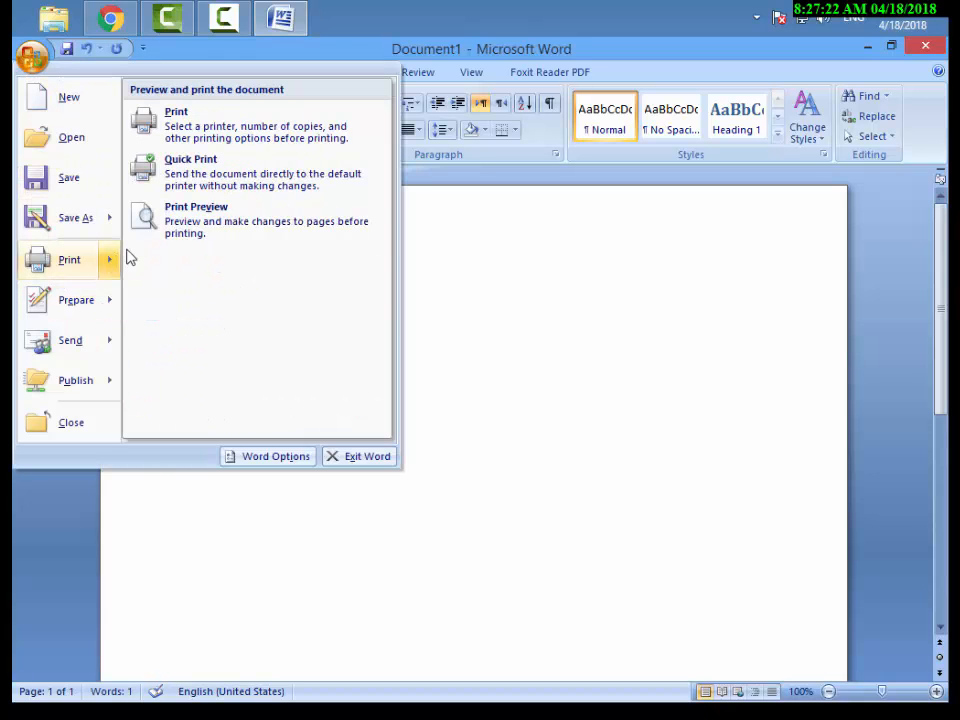
left_click_drag(122, 189, 284, 240)
key("Escape")
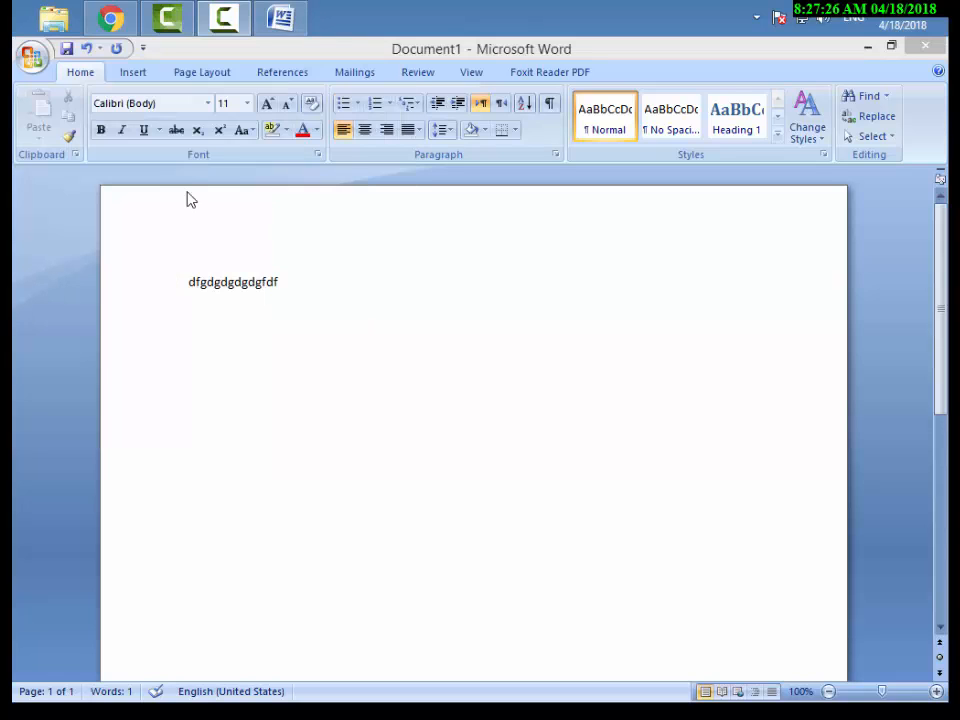
left_click(31, 57)
mouse_move(137, 257)
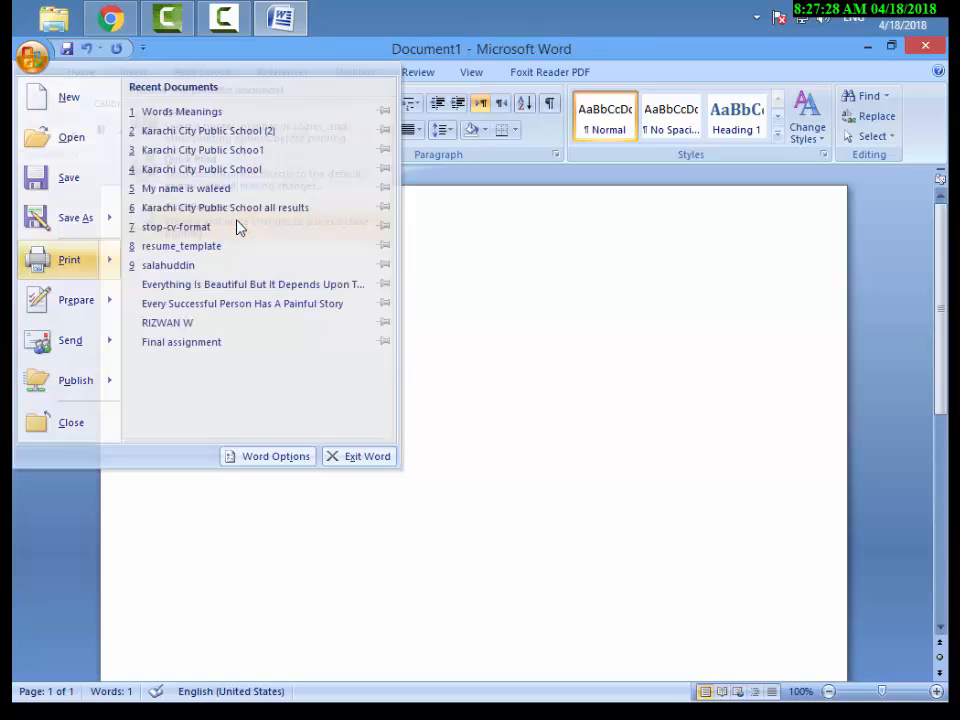
left_click(240, 227)
left_click(404, 285)
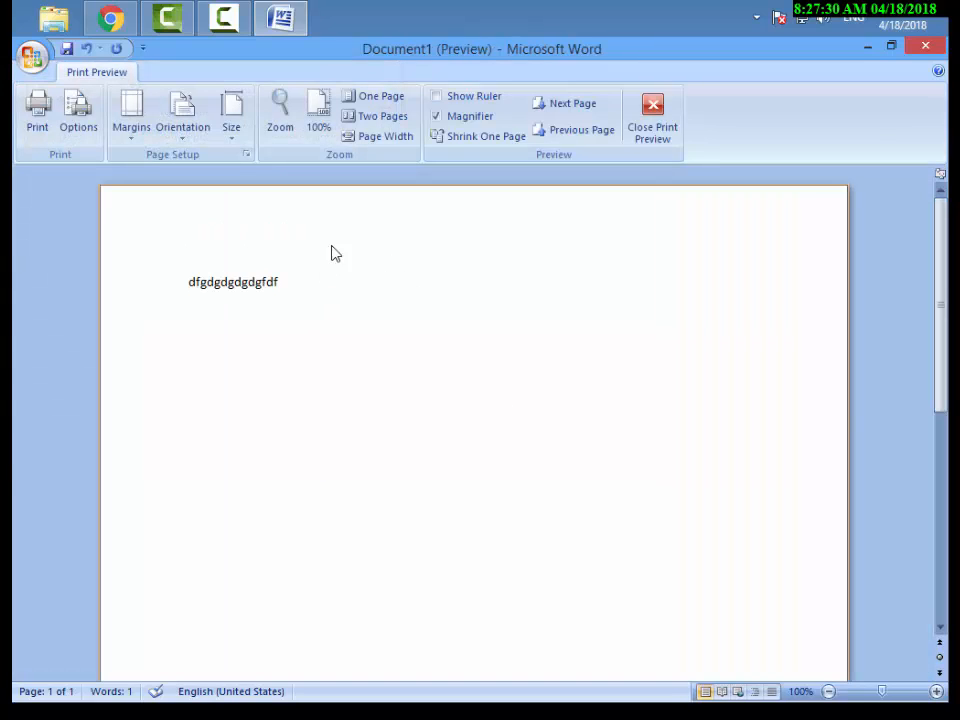
left_click(668, 138)
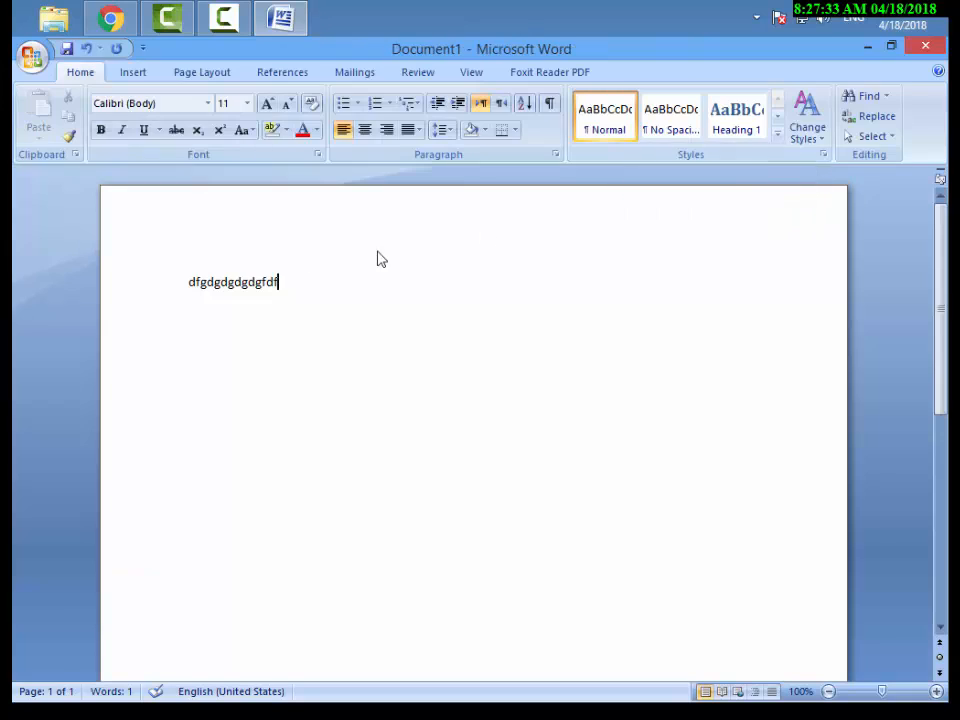
left_click(36, 60)
mouse_move(87, 261)
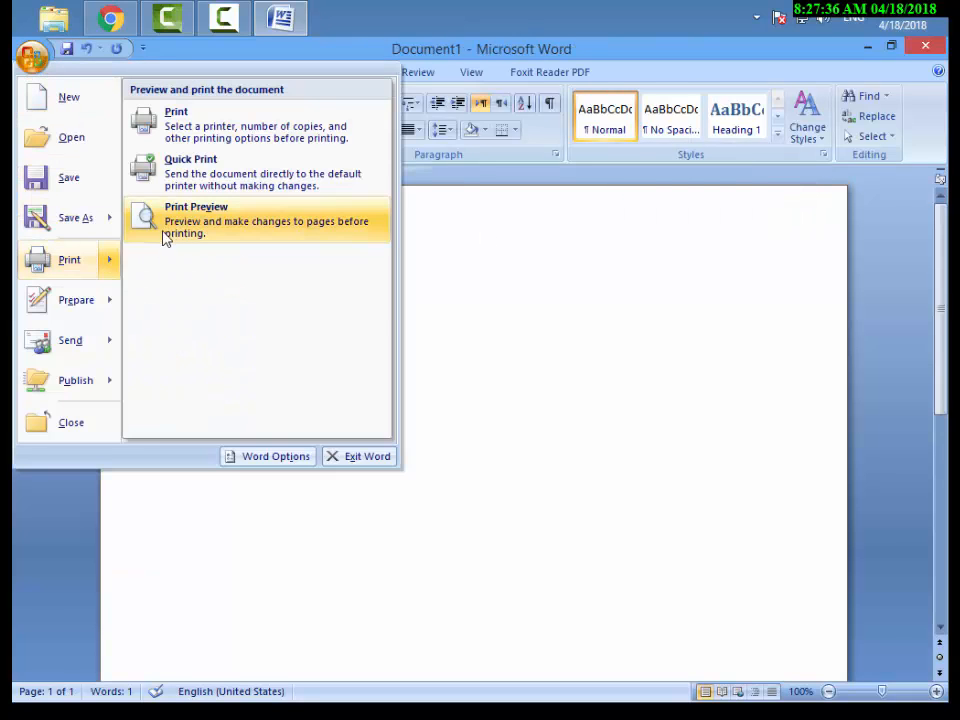
left_click(465, 244)
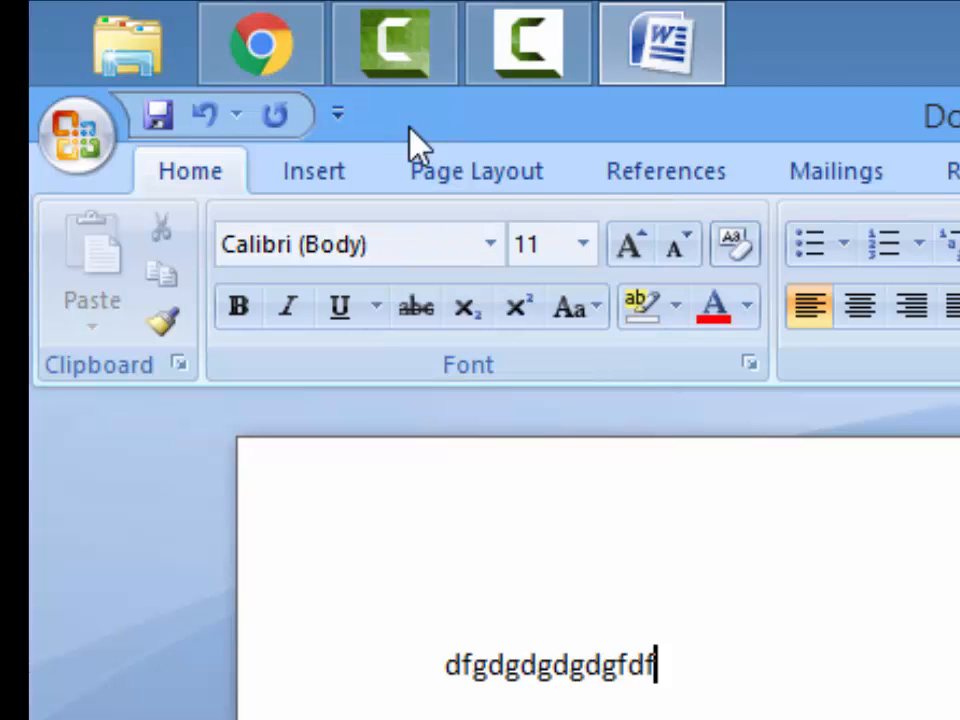
Add the Print Preview command to the Quick Access Toolbar.
left_click(337, 117)
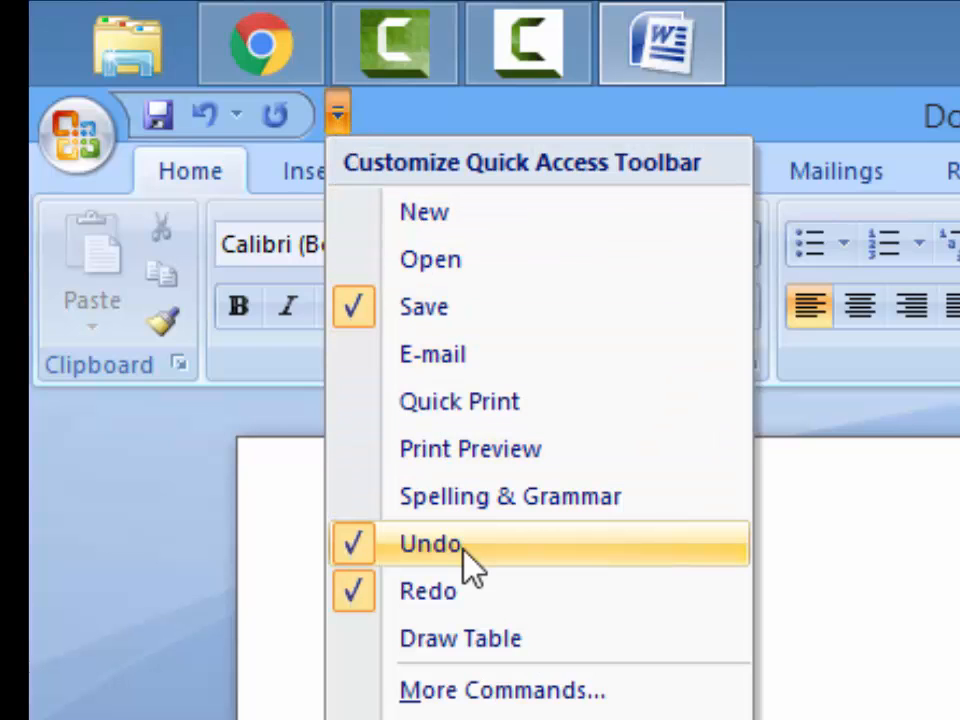
left_click(449, 444)
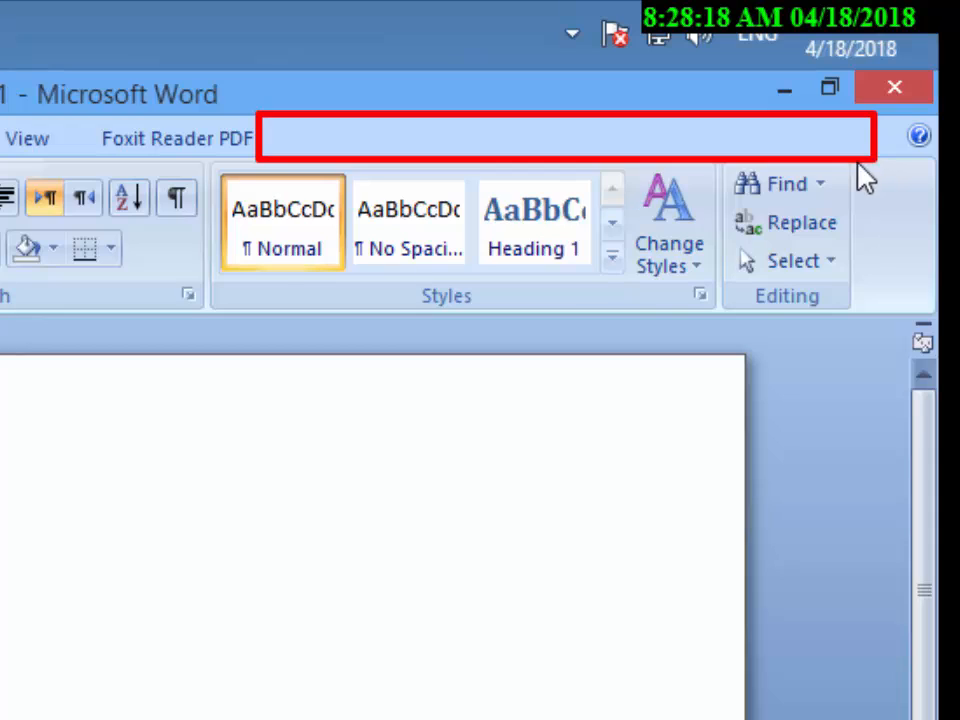
Minimize the Ribbon so that only its tab names are displayed.
right_click(360, 152)
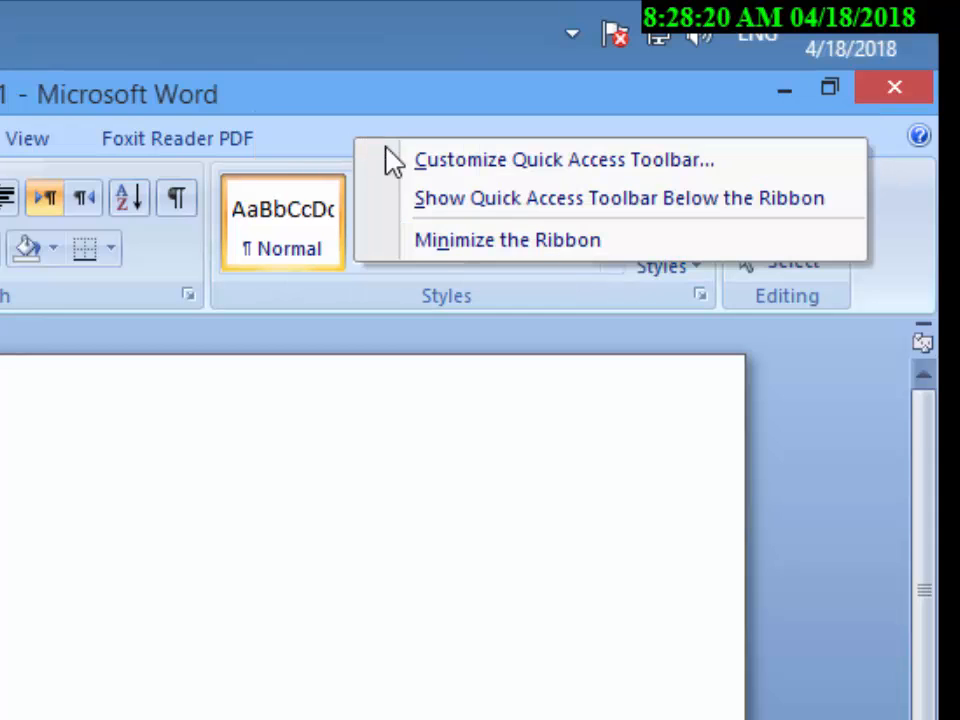
left_click(630, 270)
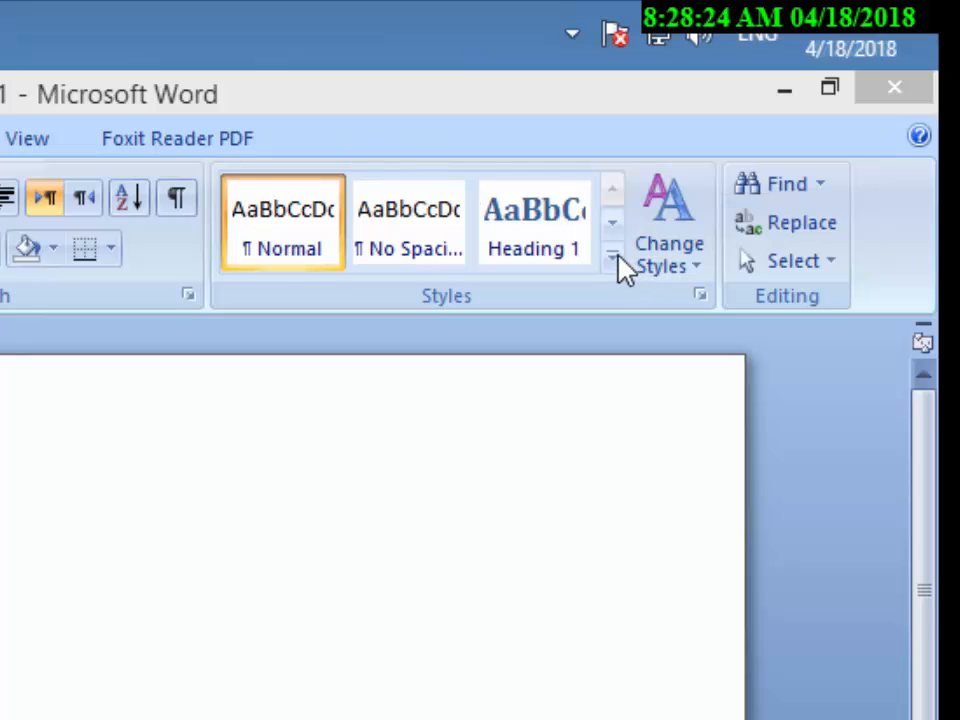
right_click(430, 152)
left_click(290, 252)
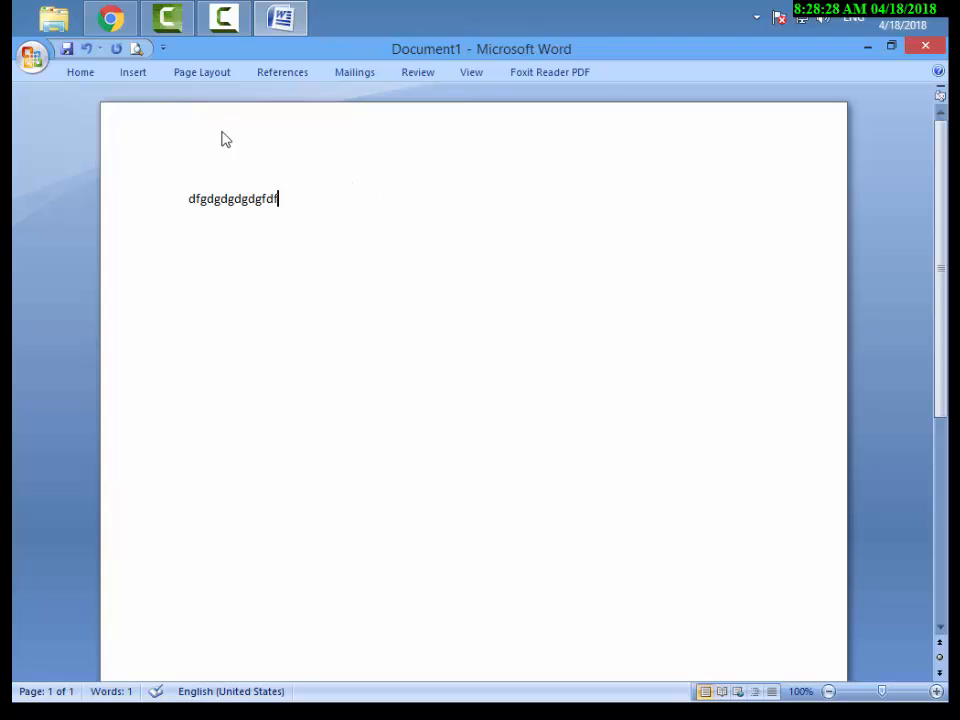
Temporarily display the Home commands and the Insert commands of the minimized Ribbon, collapsing it after each look.
left_click(86, 75)
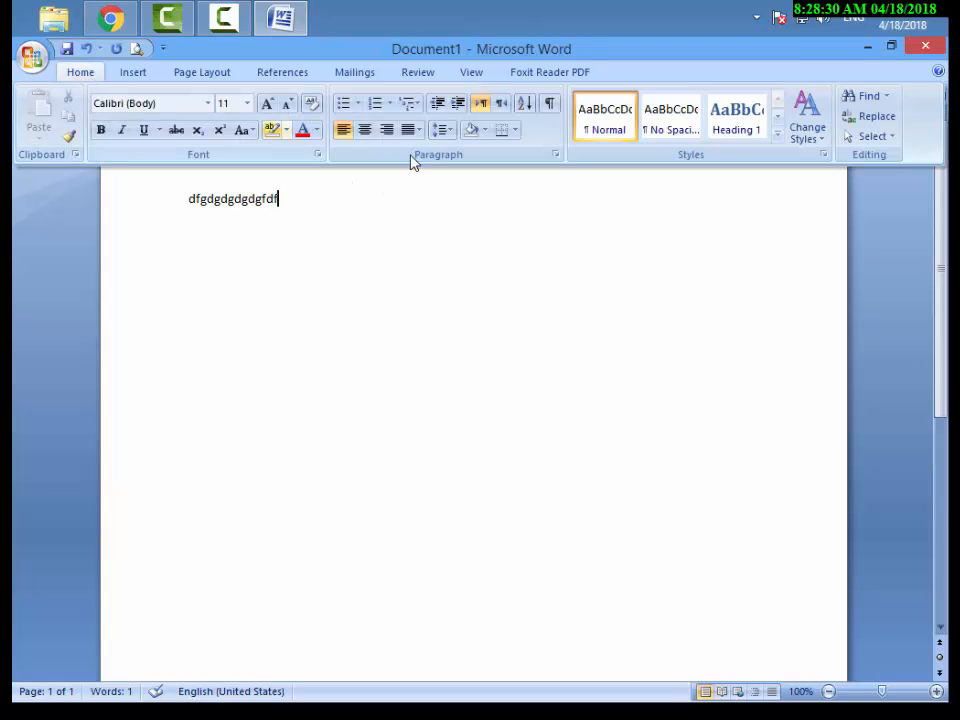
left_click(222, 207)
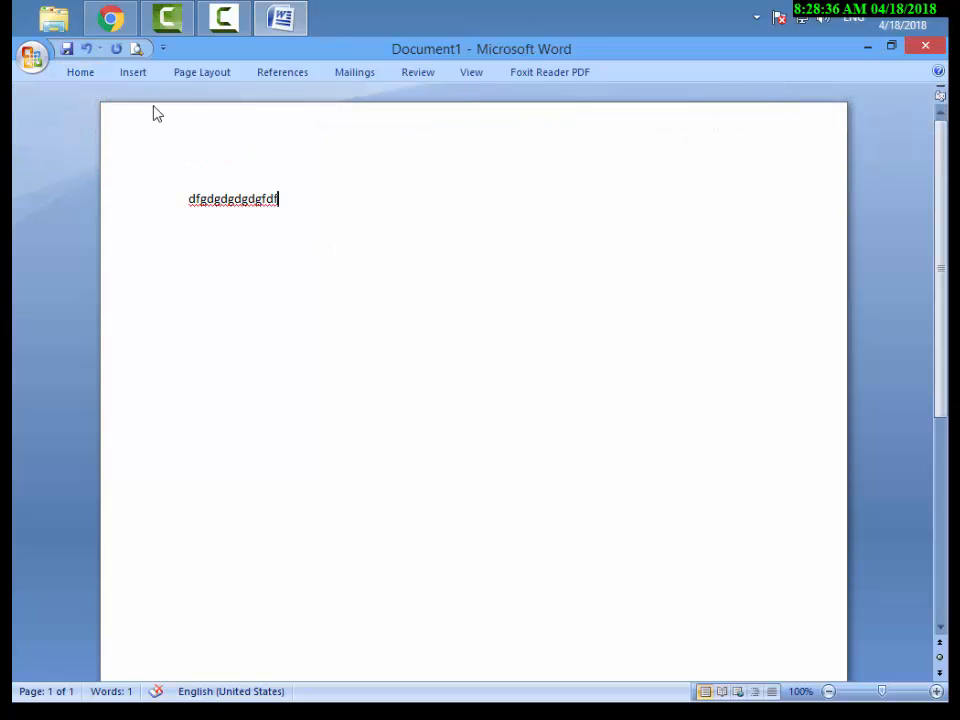
left_click(136, 76)
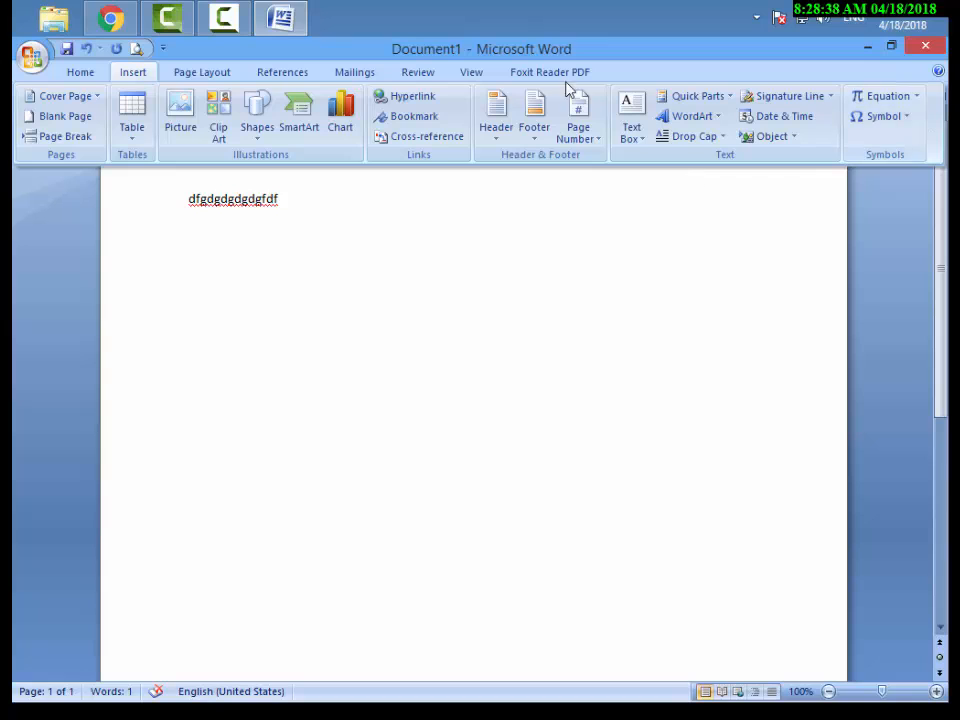
left_click(367, 249)
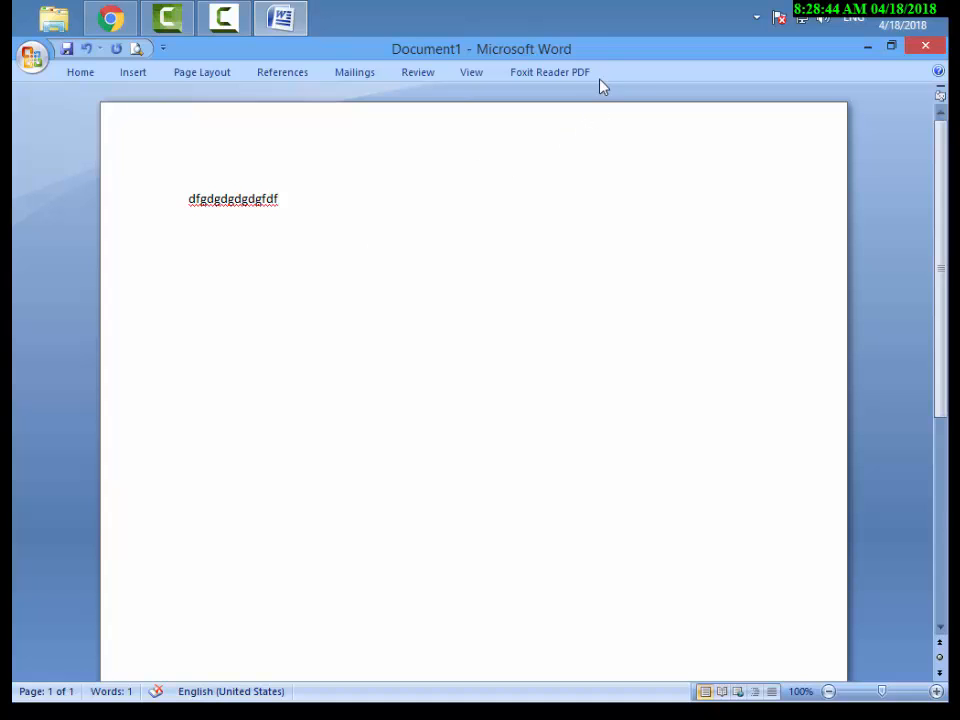
Turn off Minimize the Ribbon to restore the full Ribbon display.
left_click_drag(602, 61, 851, 82)
right_click(686, 72)
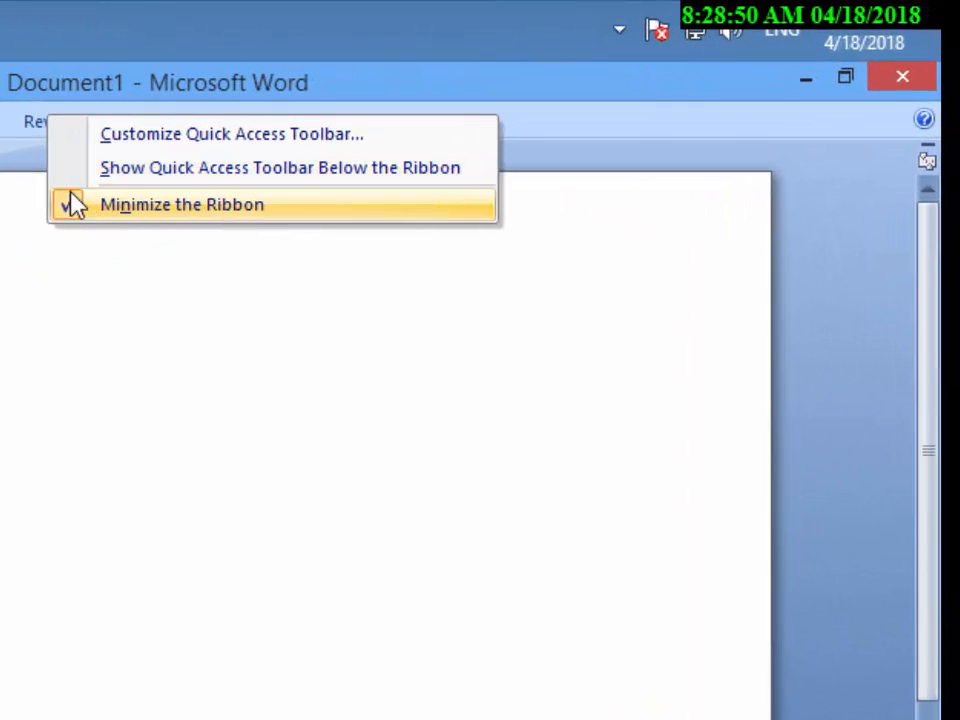
left_click_drag(48, 187, 92, 224)
key("Escape")
right_click(399, 131)
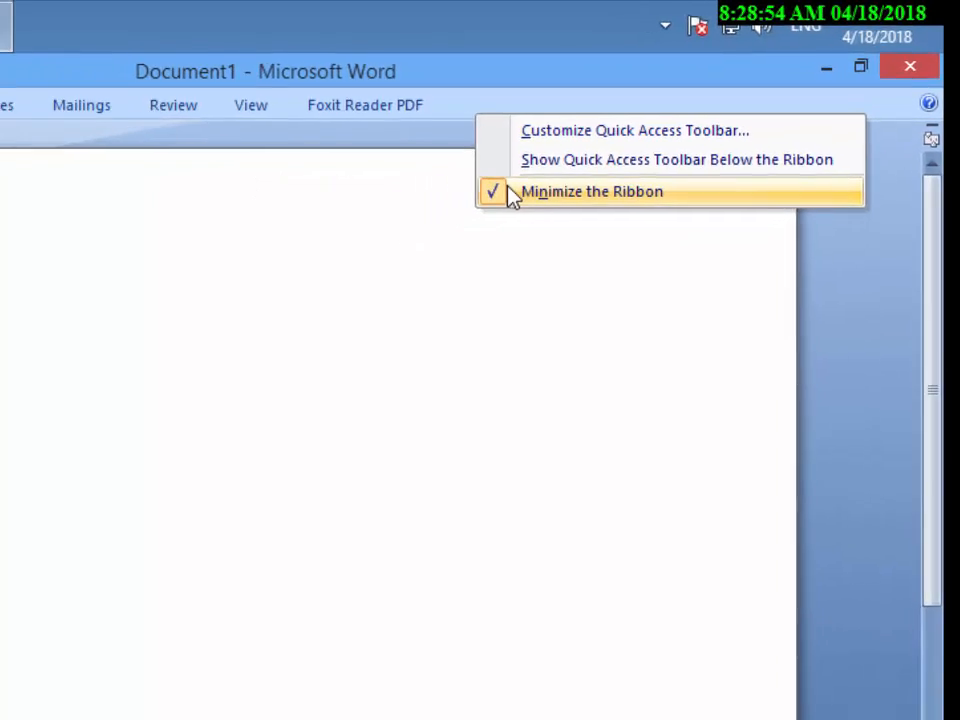
left_click(420, 219)
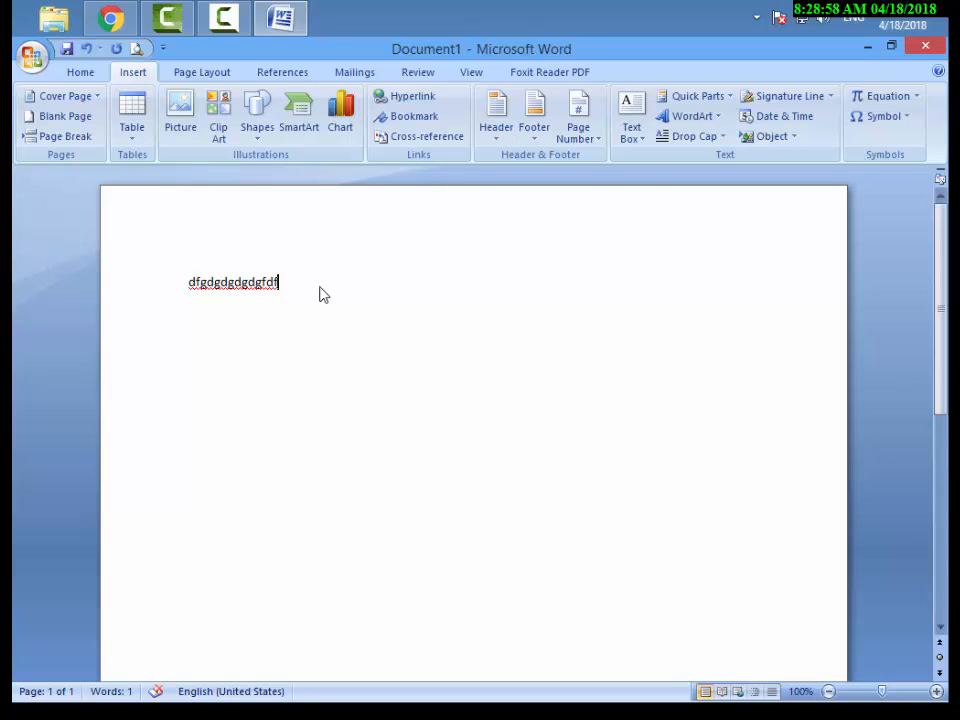
Replace the existing line of text with sample paragraphs generated by =rand().
left_click(135, 289)
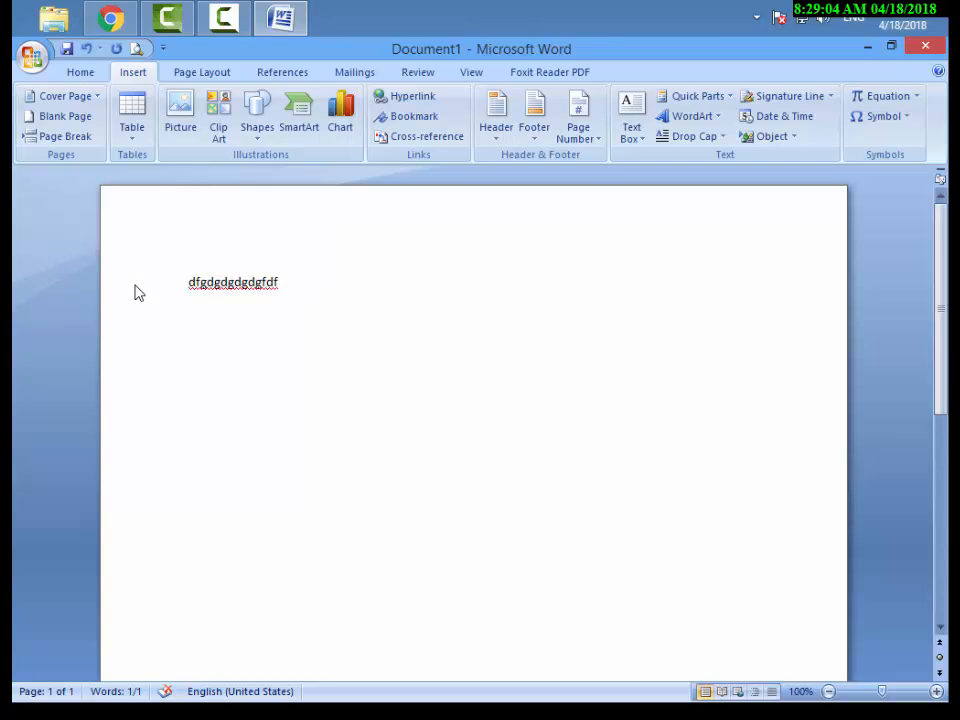
type("=rand")
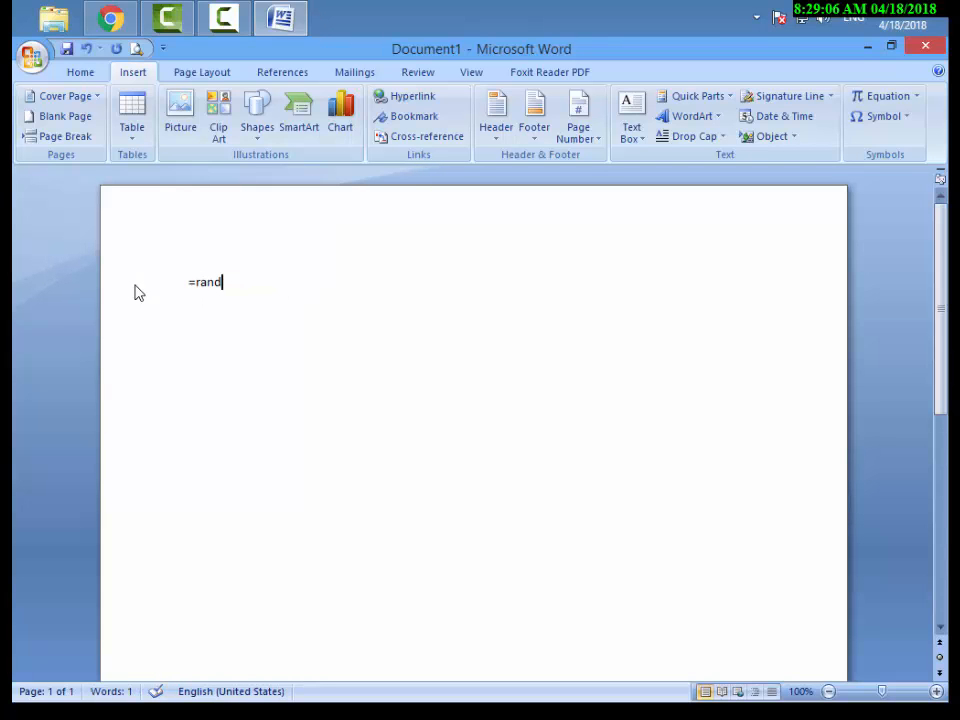
type("(")
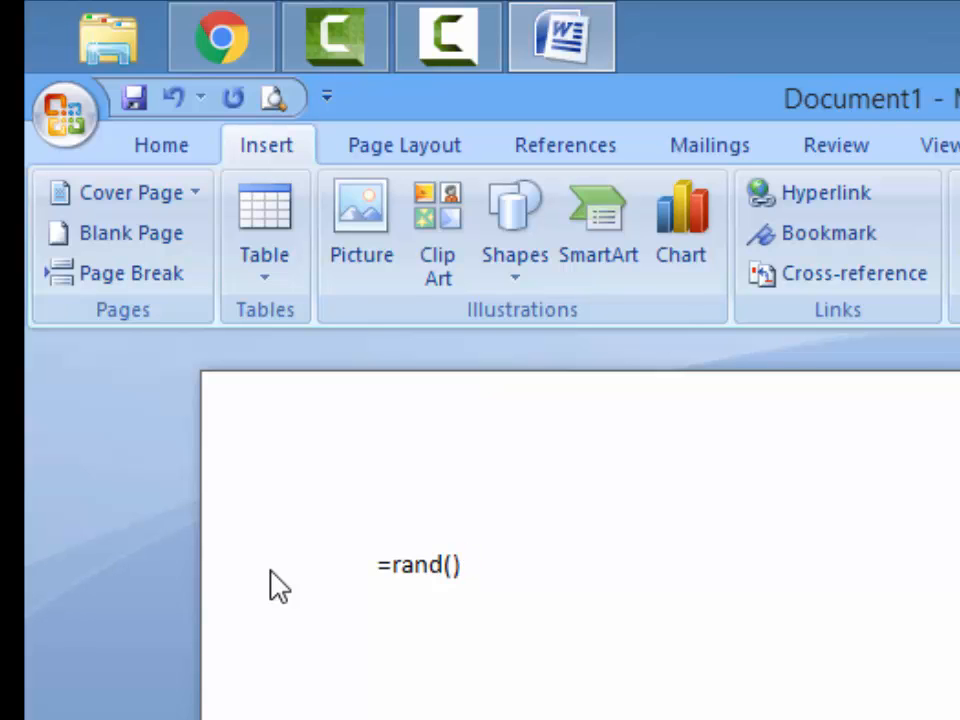
key("Return")
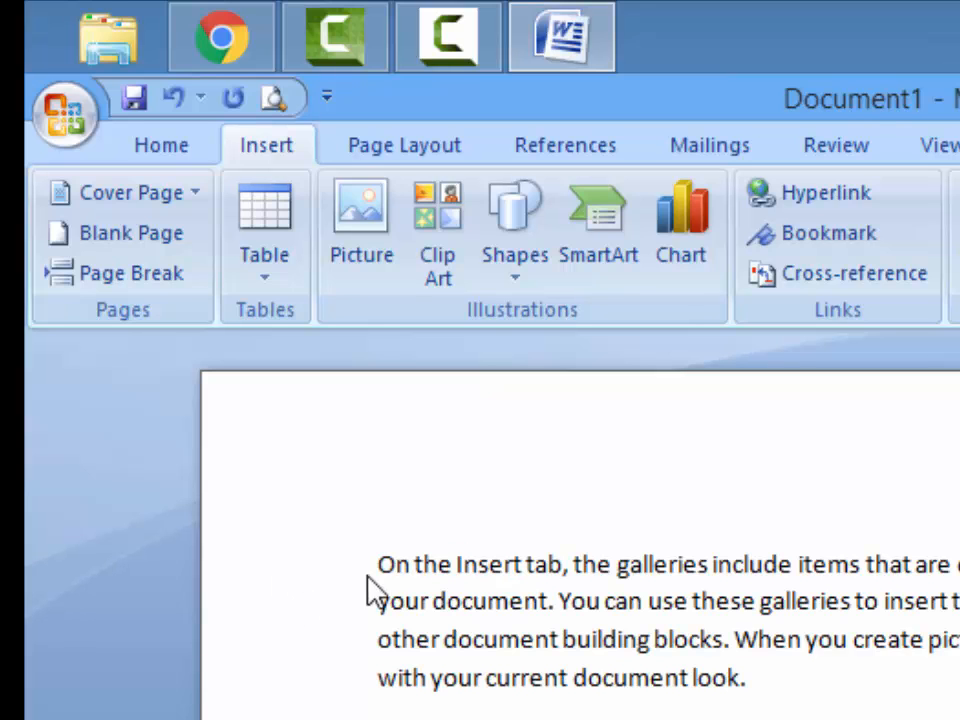
left_click_drag(540, 635, 959, 719)
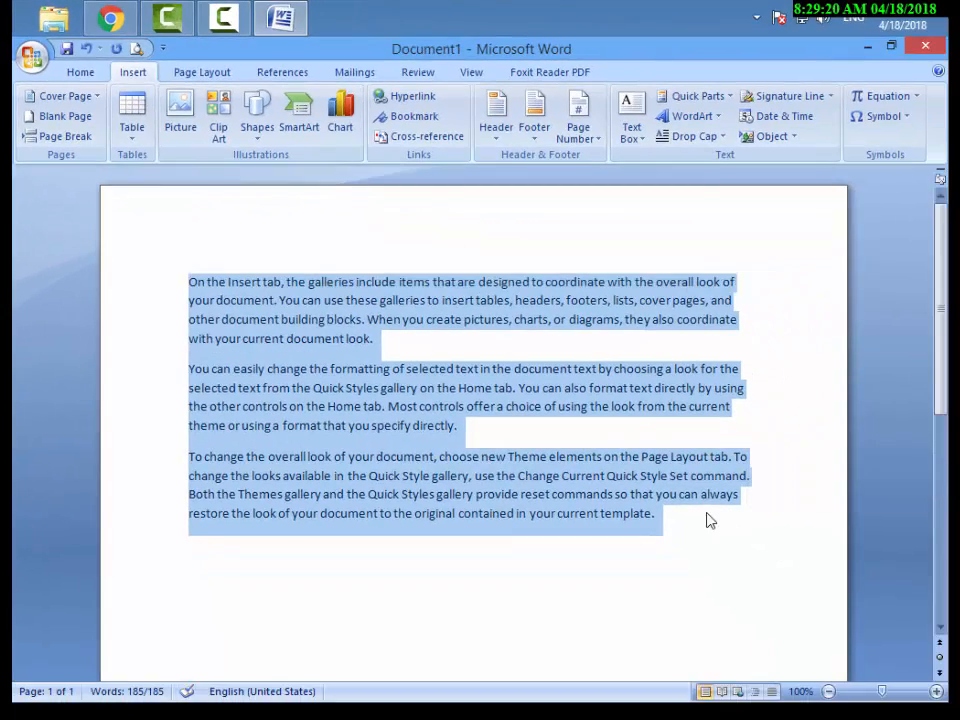
left_click(687, 532)
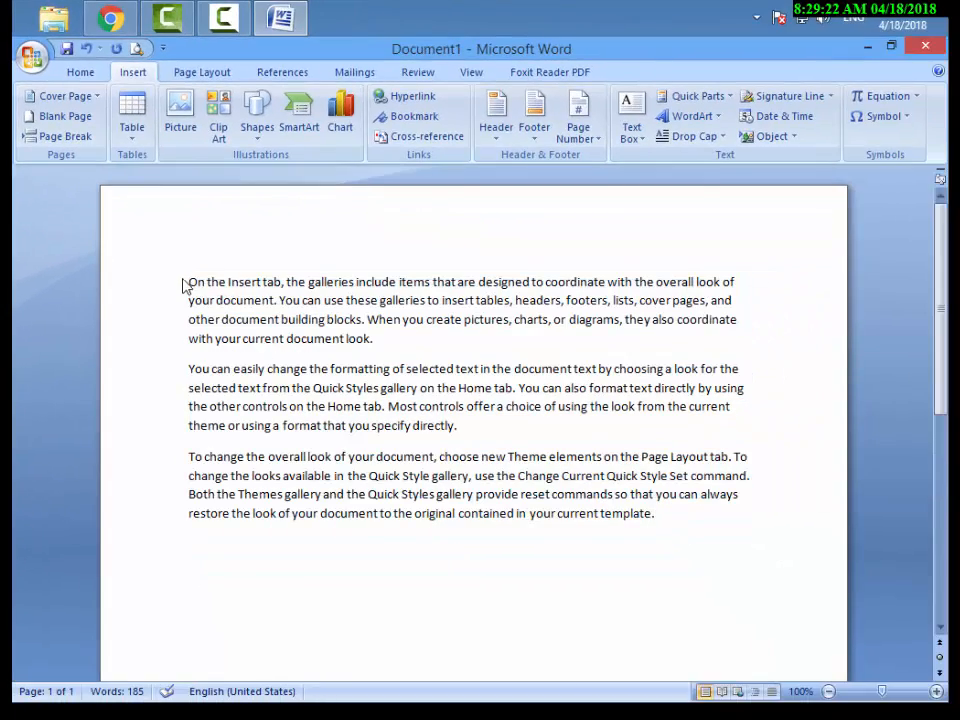
Display the list of available fonts among the Home commands and close it without choosing one.
left_click(77, 76)
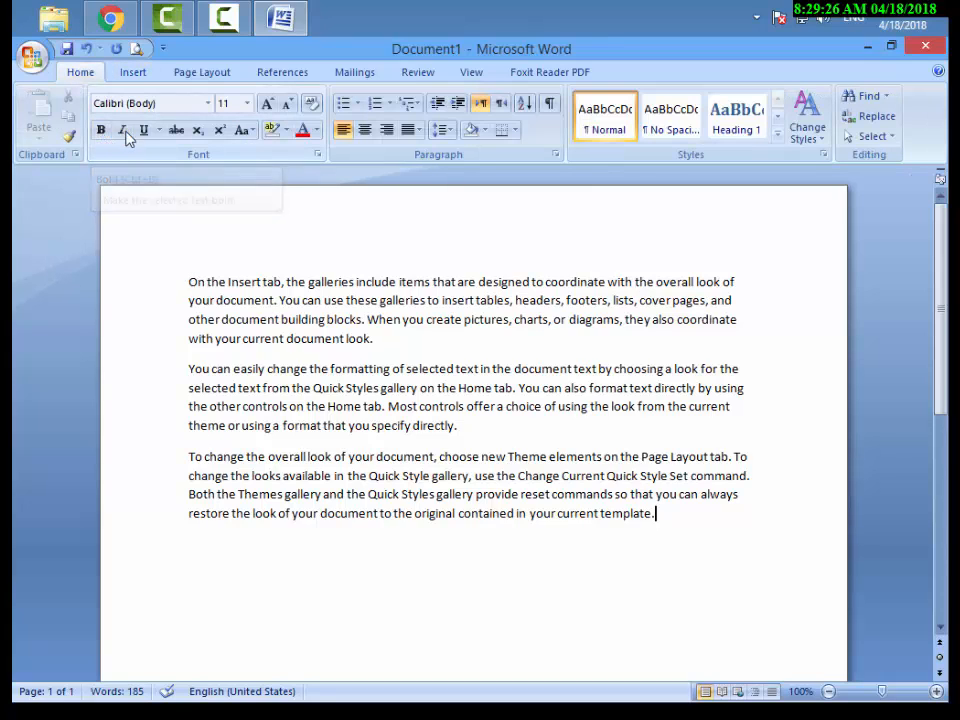
left_click(207, 103)
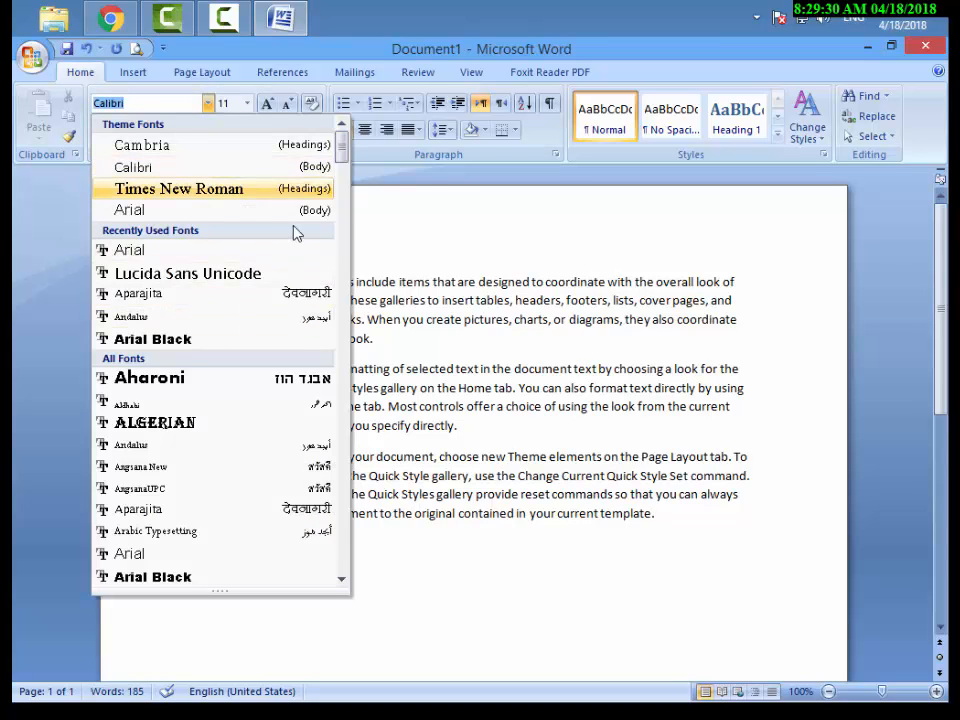
left_click(207, 103)
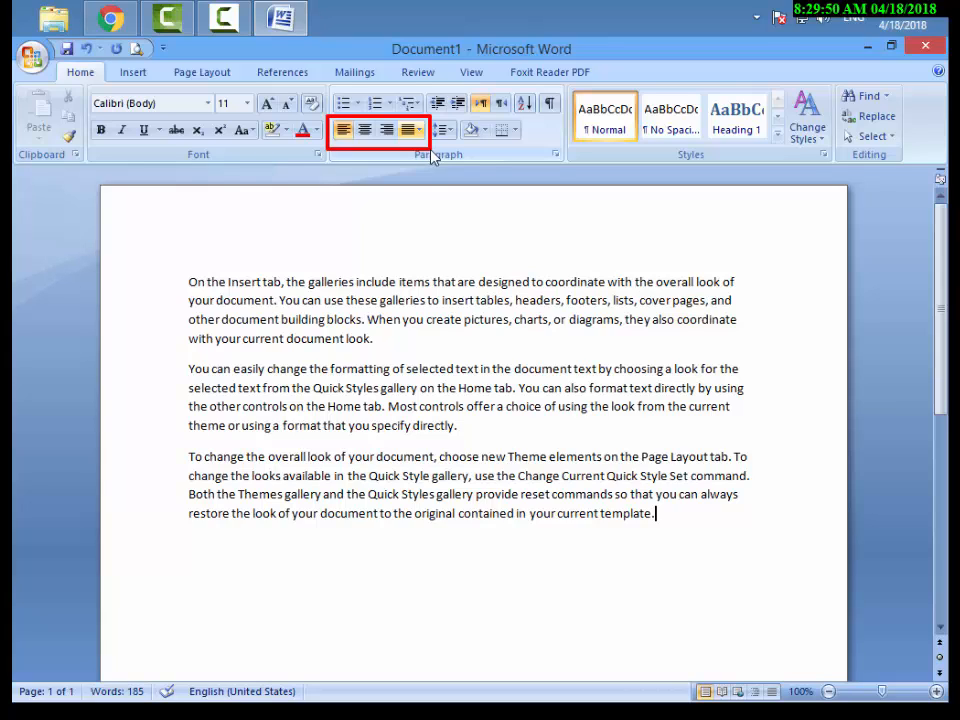
Make the entire first paragraph bold and italic.
left_click(190, 283)
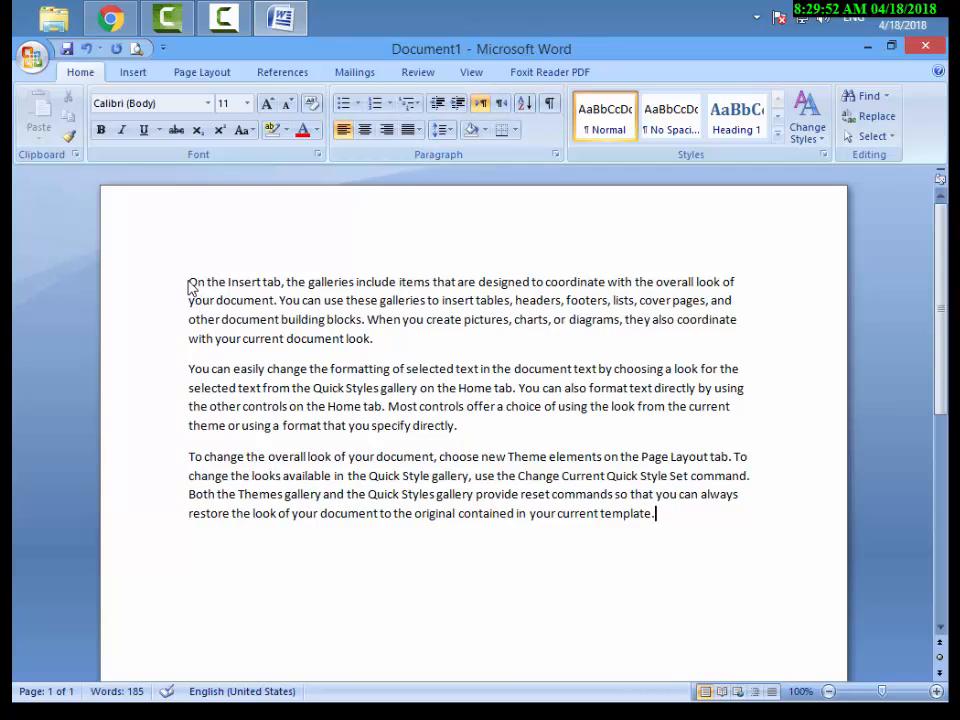
left_click_drag(199, 289, 380, 343)
left_click(379, 343)
left_click_drag(185, 282, 377, 345)
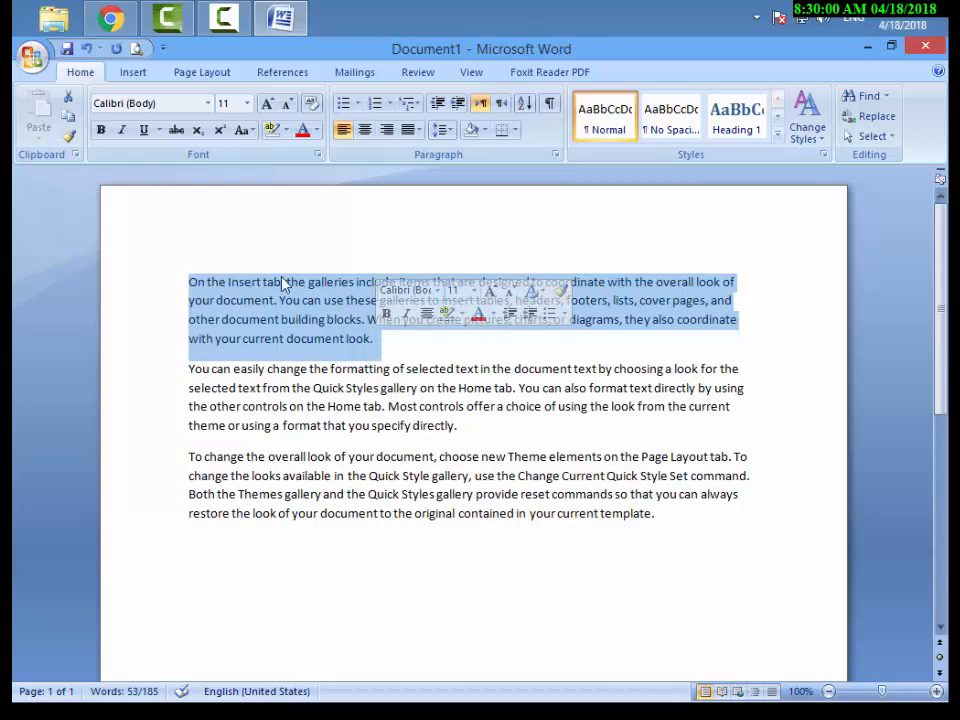
left_click(100, 131)
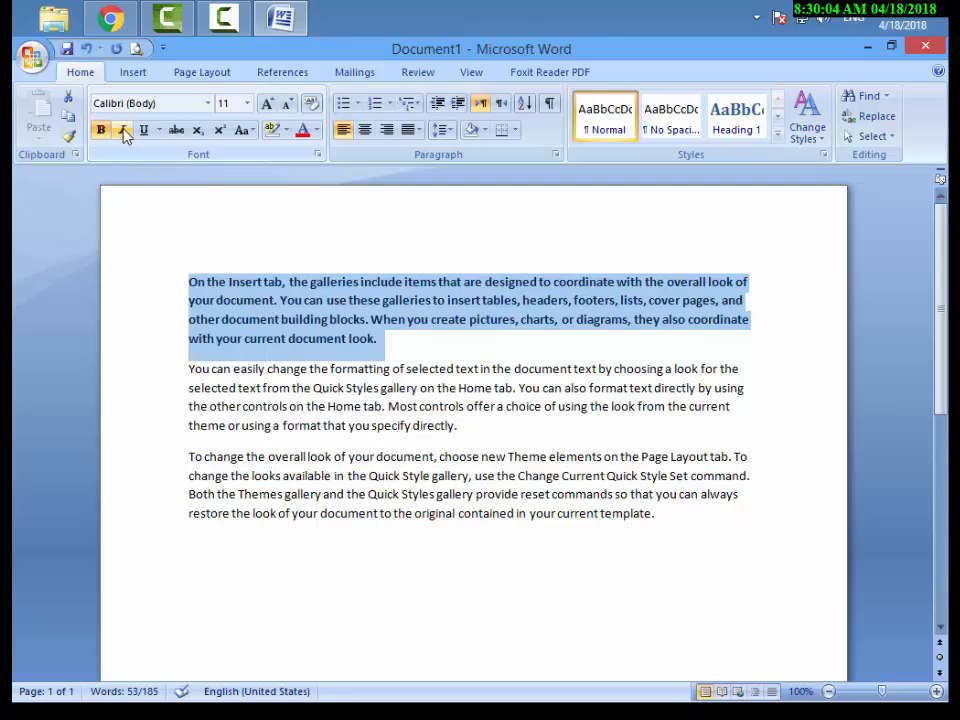
left_click(123, 133)
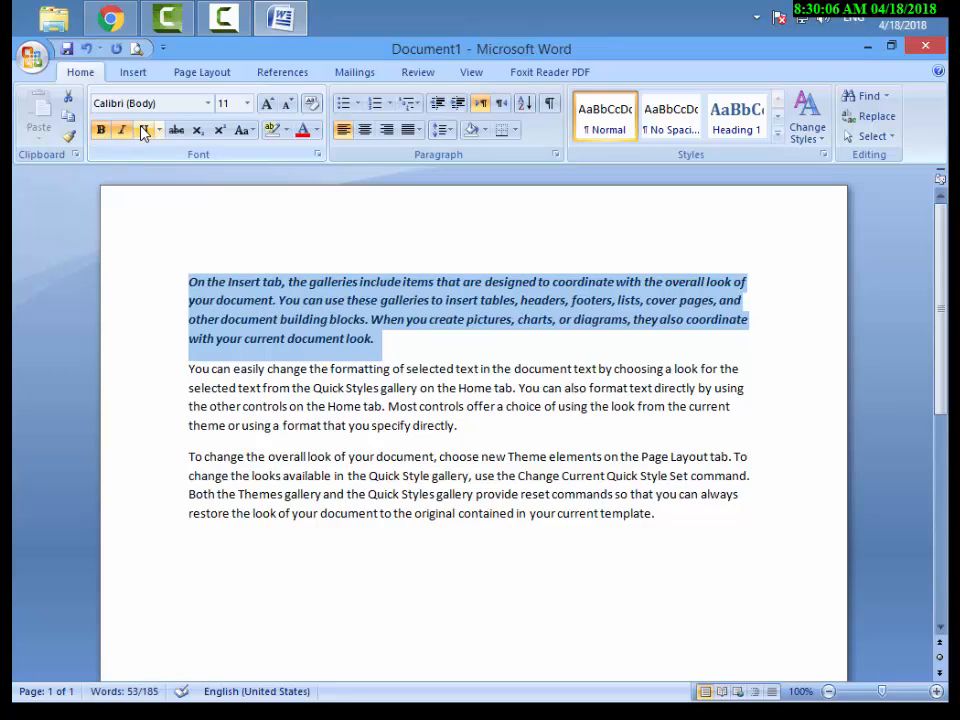
Underline the first paragraph with the double-line underline style.
left_click(144, 131)
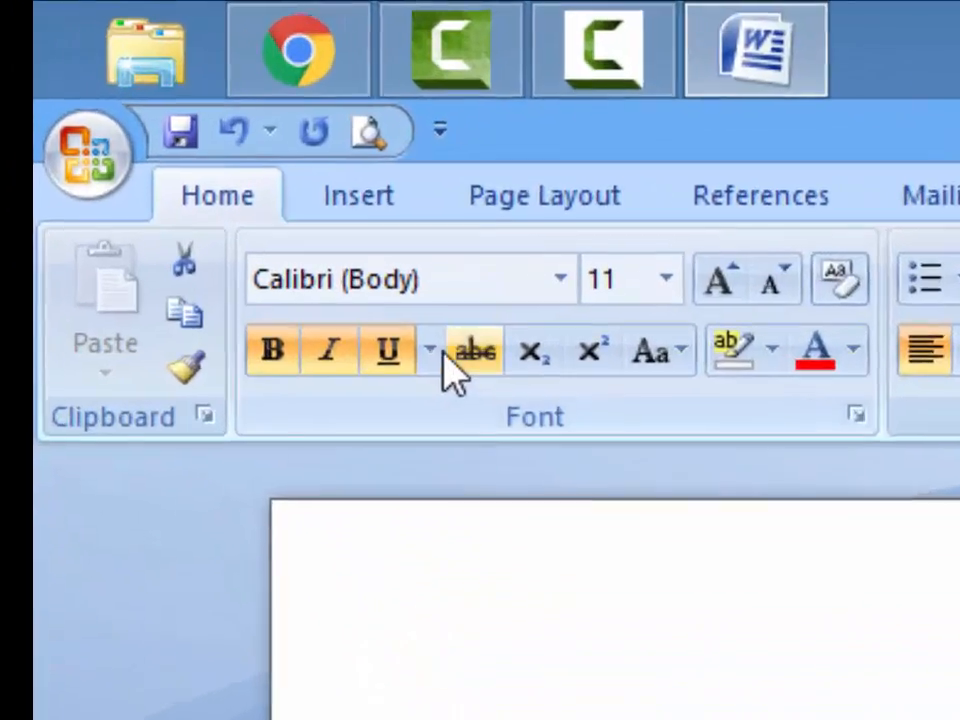
left_click(433, 350)
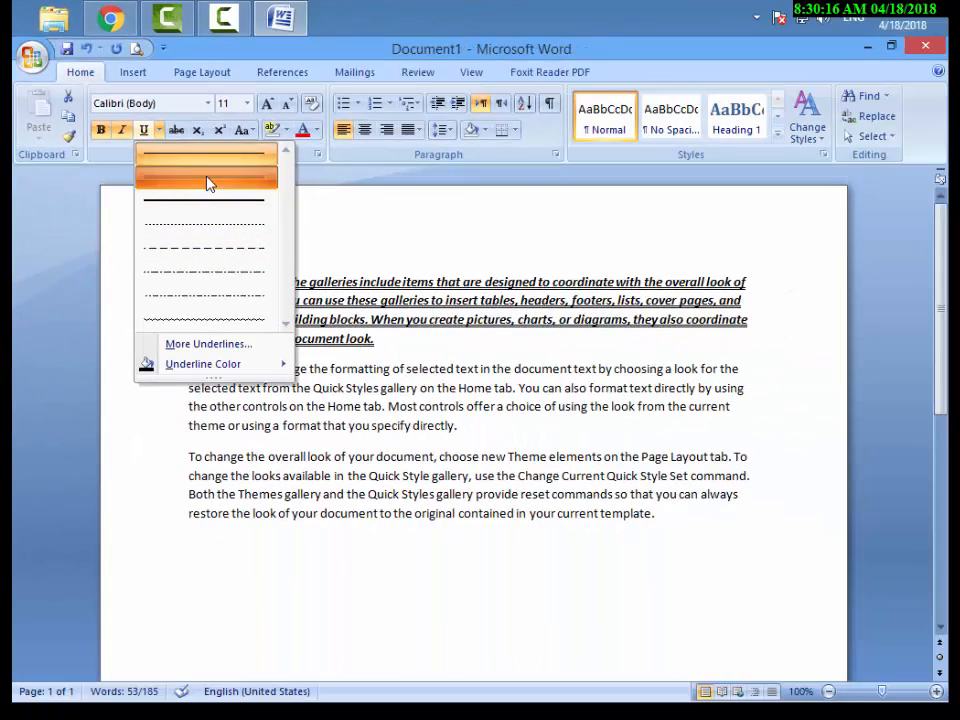
left_click(205, 190)
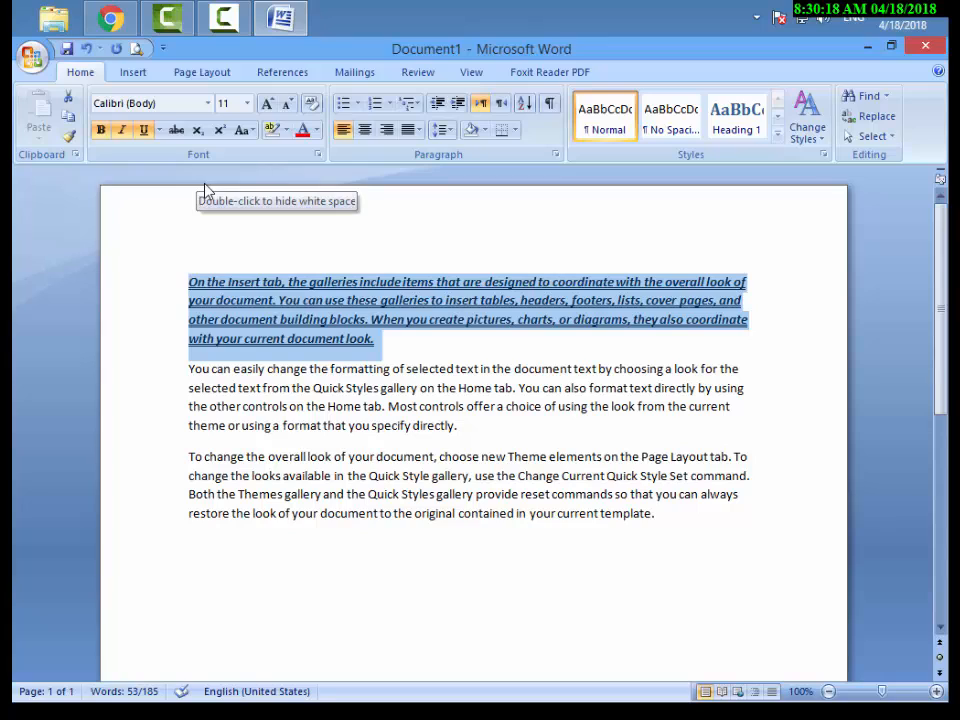
Change the case of the first paragraph to UPPERCASE.
left_click(252, 132)
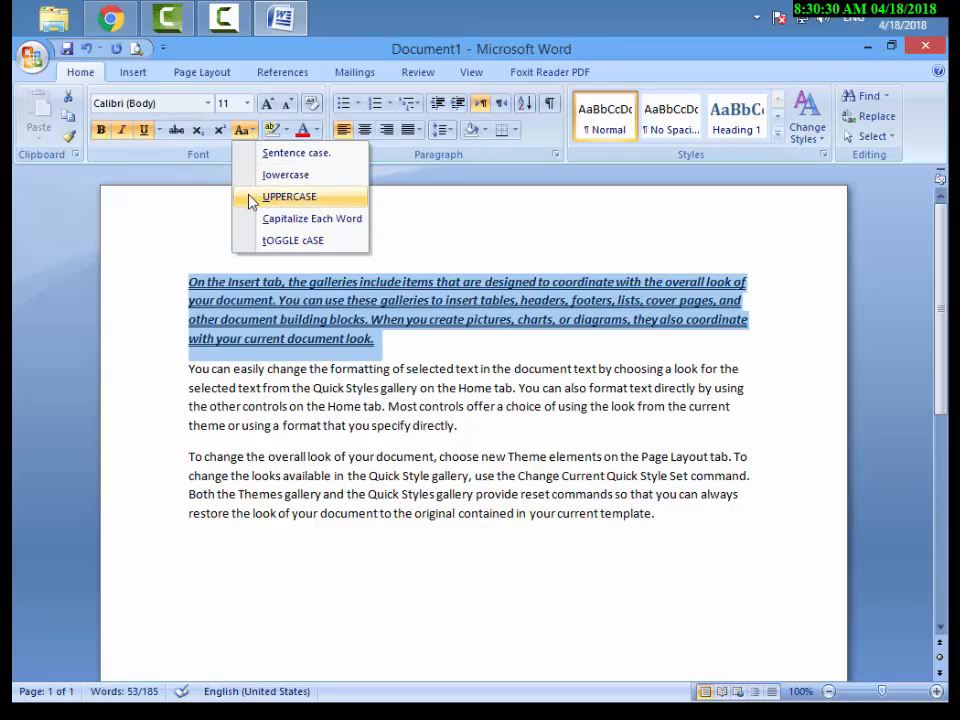
left_click_drag(236, 183, 341, 213)
key("Escape")
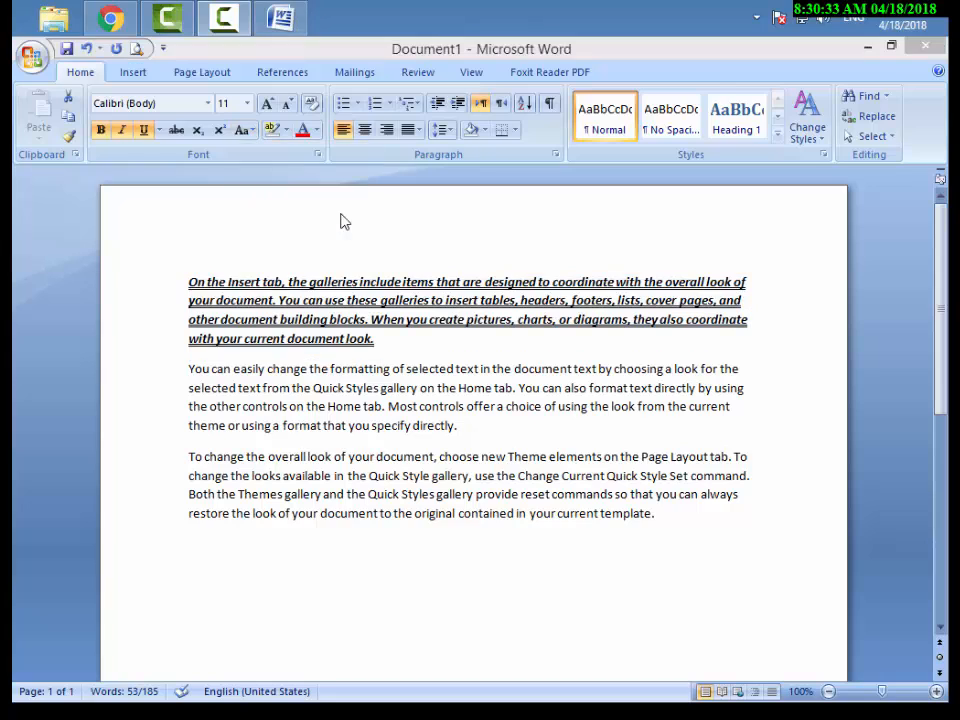
left_click(242, 132)
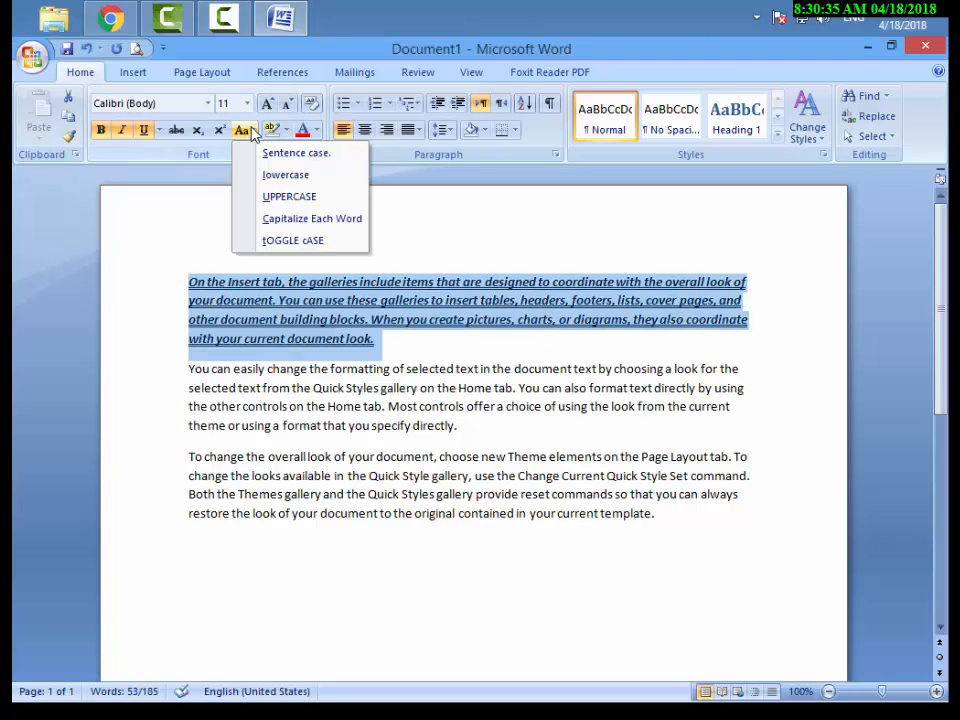
left_click(294, 198)
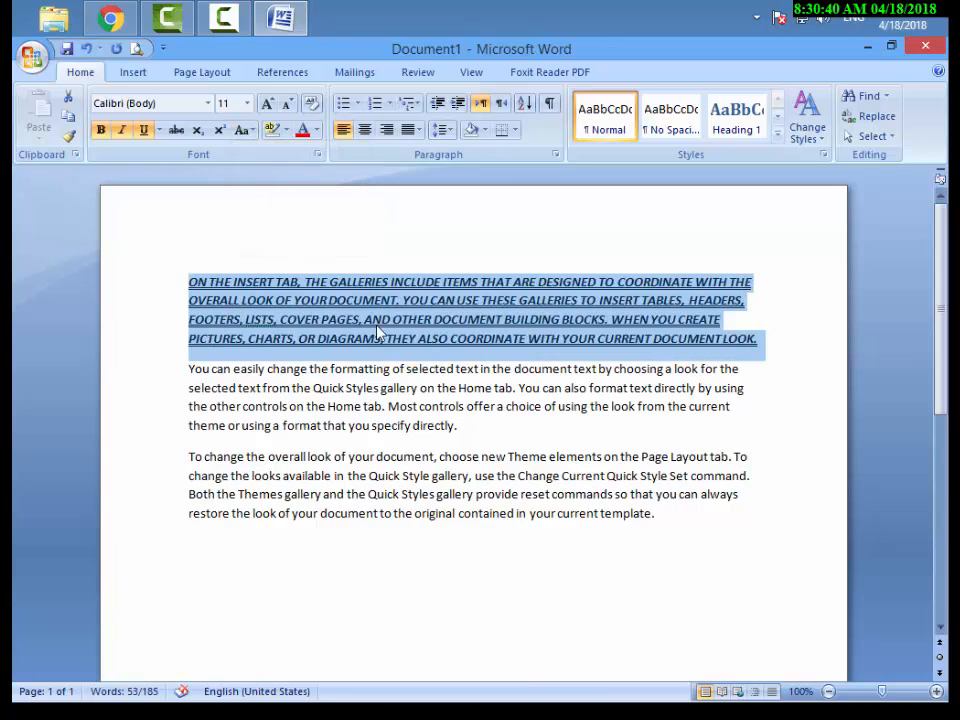
Enlarge the first paragraph's text to size 16 and shrink it back to size 12.
left_click_drag(178, 268, 770, 362)
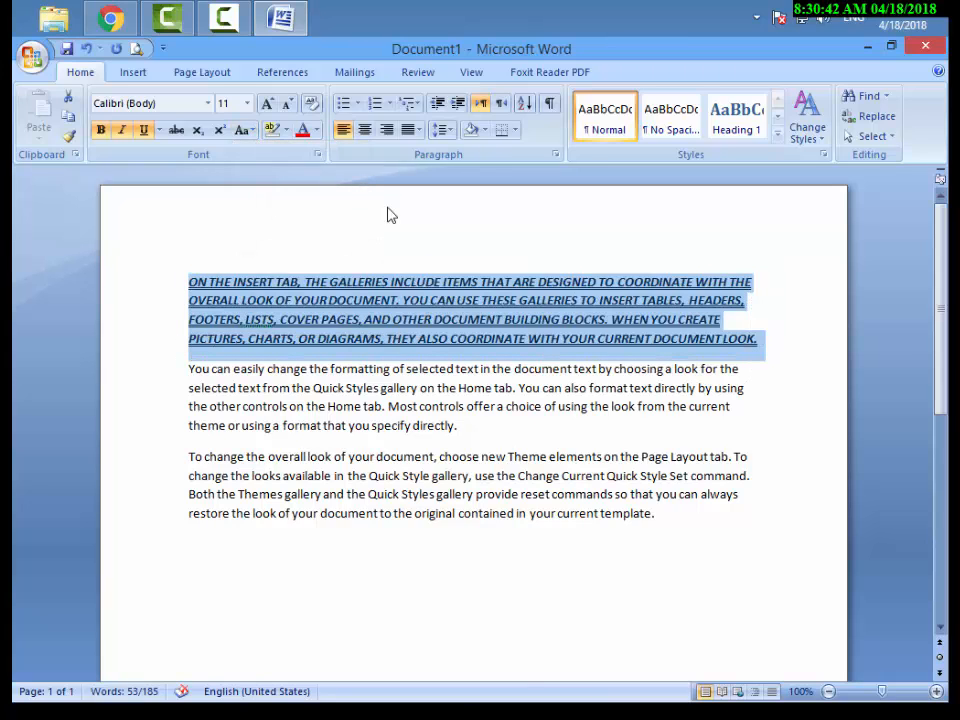
left_click(267, 104)
left_click(267, 104)
left_click(267, 104)
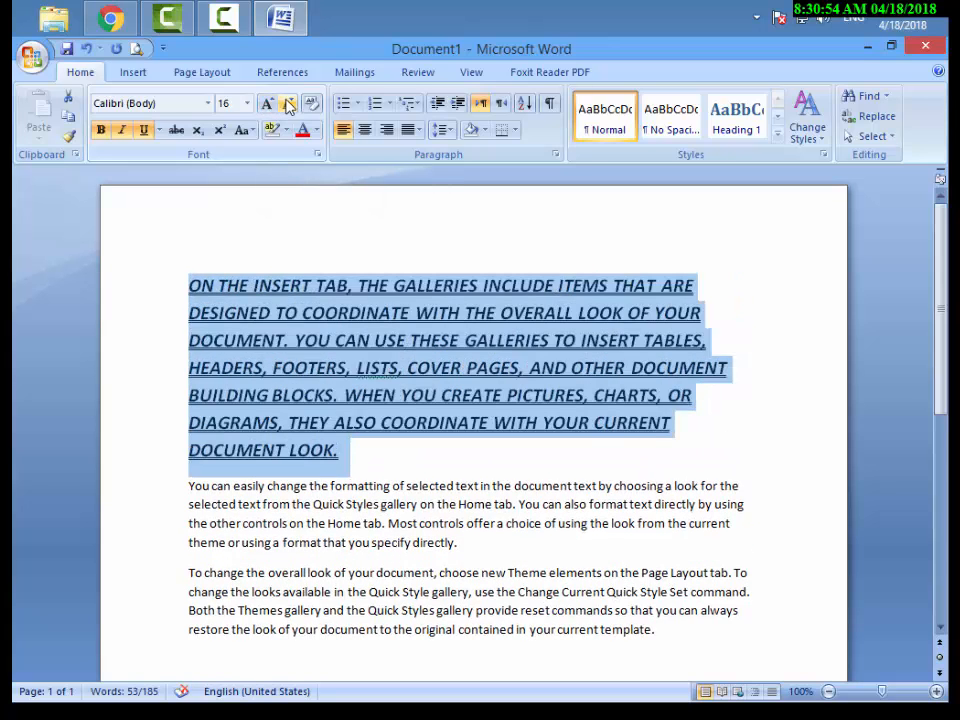
left_click(287, 106)
left_click(287, 106)
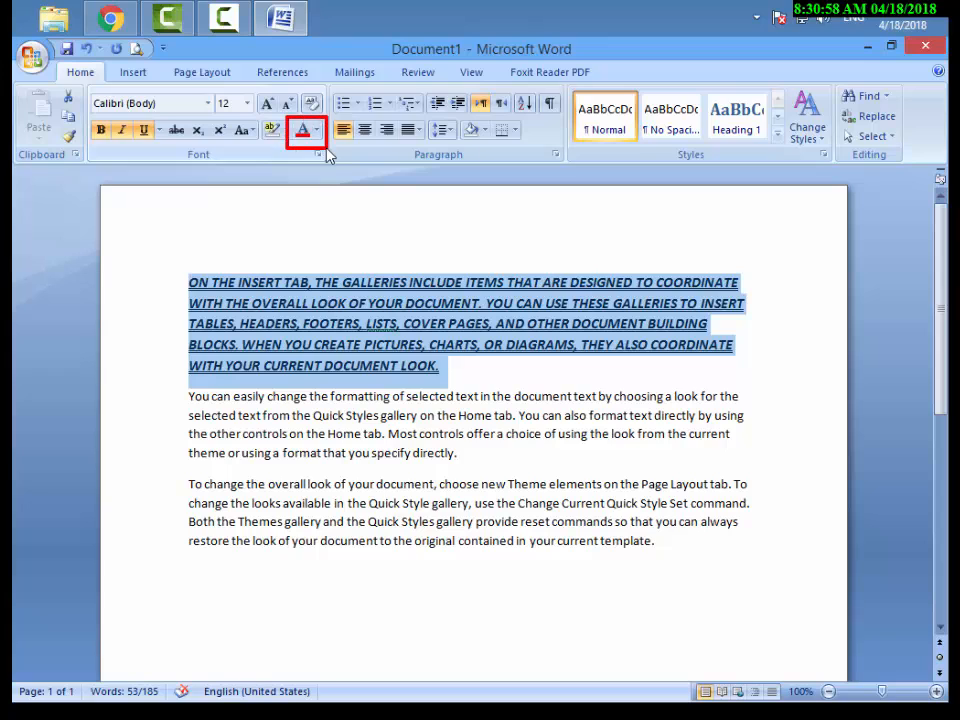
Set the first paragraph's font color to the standard red and deselect the text.
left_click(318, 131)
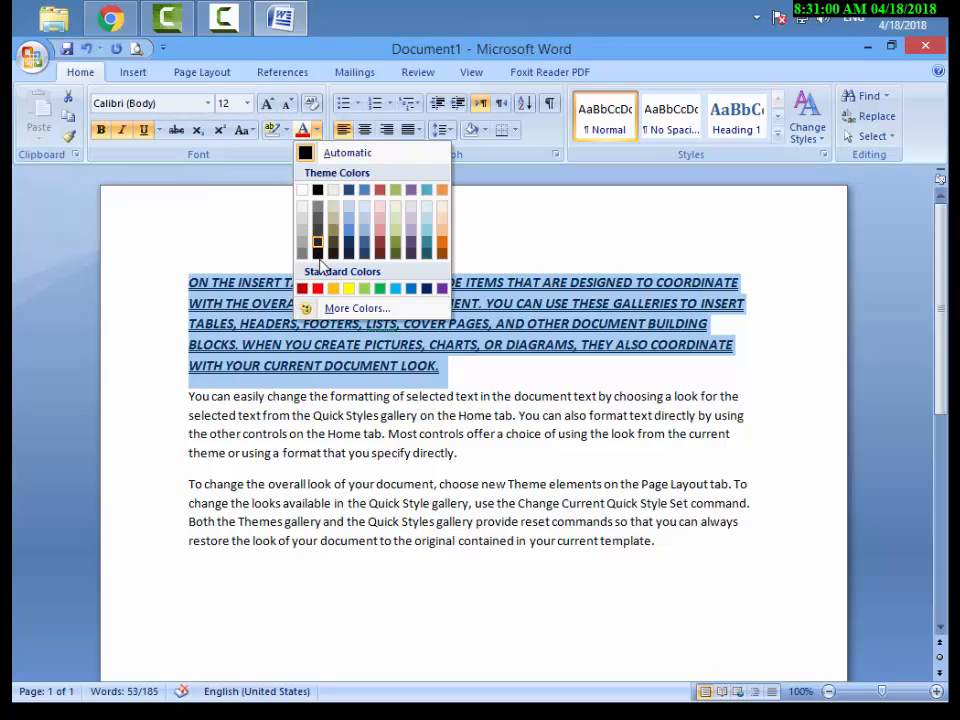
left_click(318, 289)
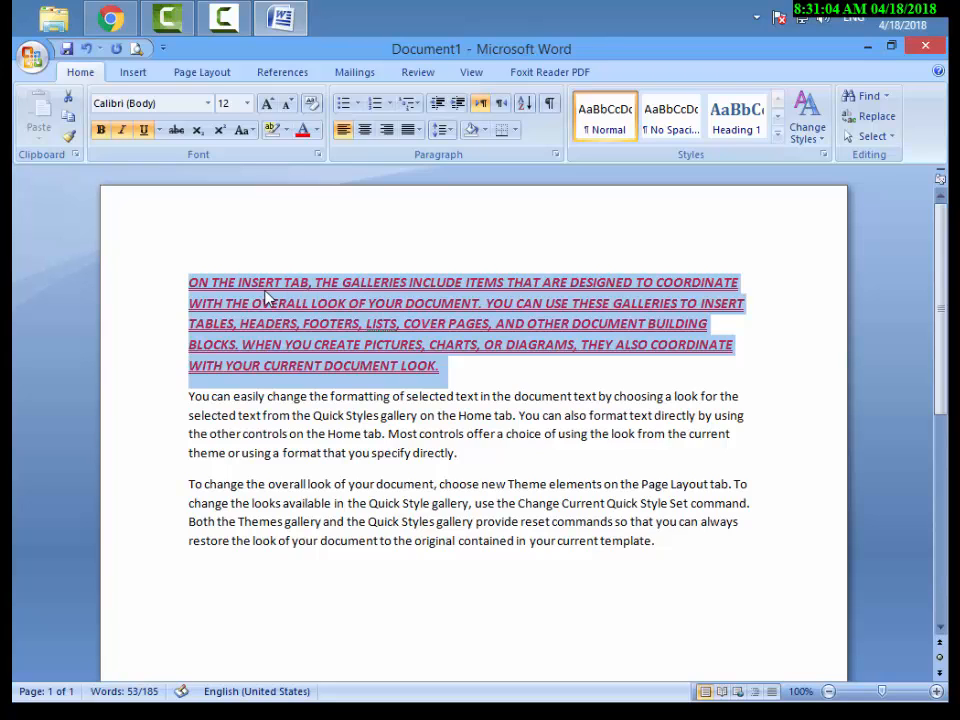
left_click(186, 280)
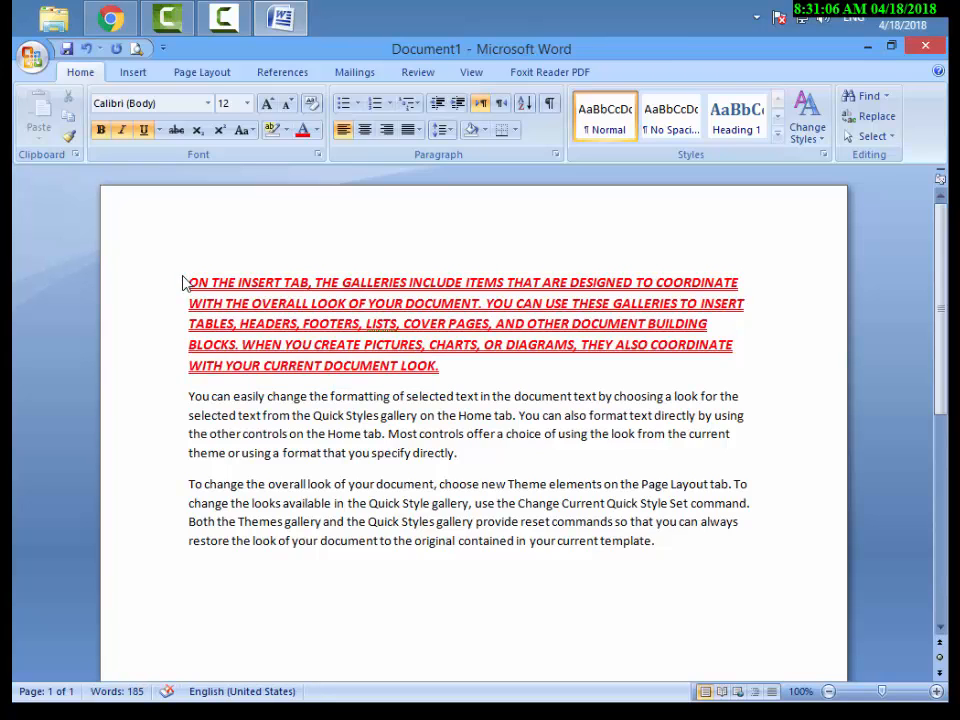
Browse the font previews on the first paragraph and set its font to Harlow Solid Italic.
left_click_drag(185, 281, 446, 372)
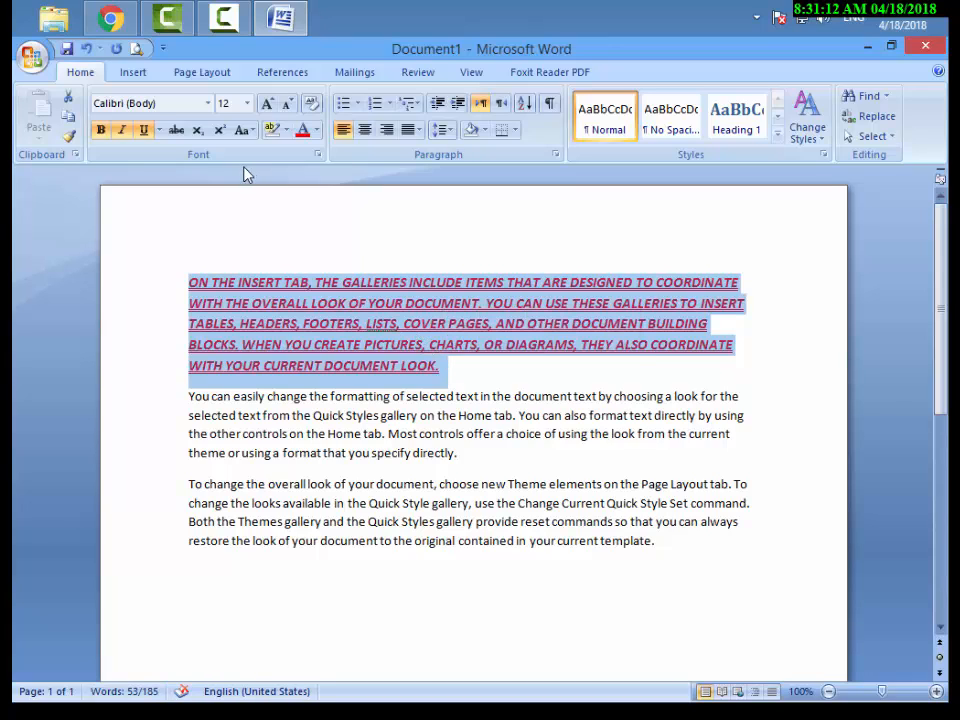
left_click_drag(83, 88, 352, 169)
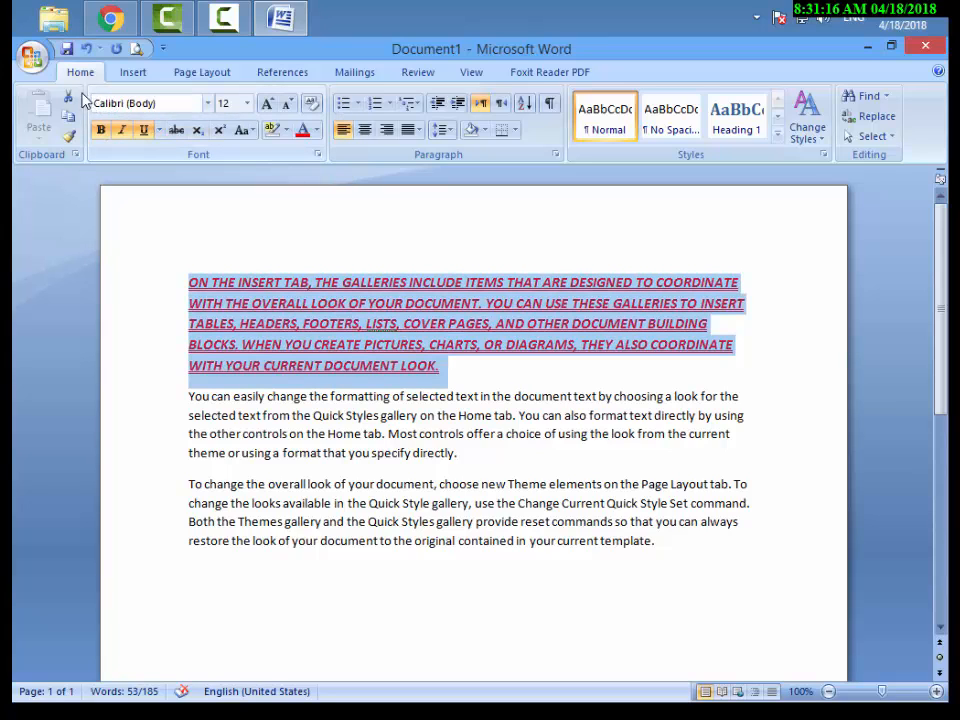
left_click_drag(78, 85, 213, 118)
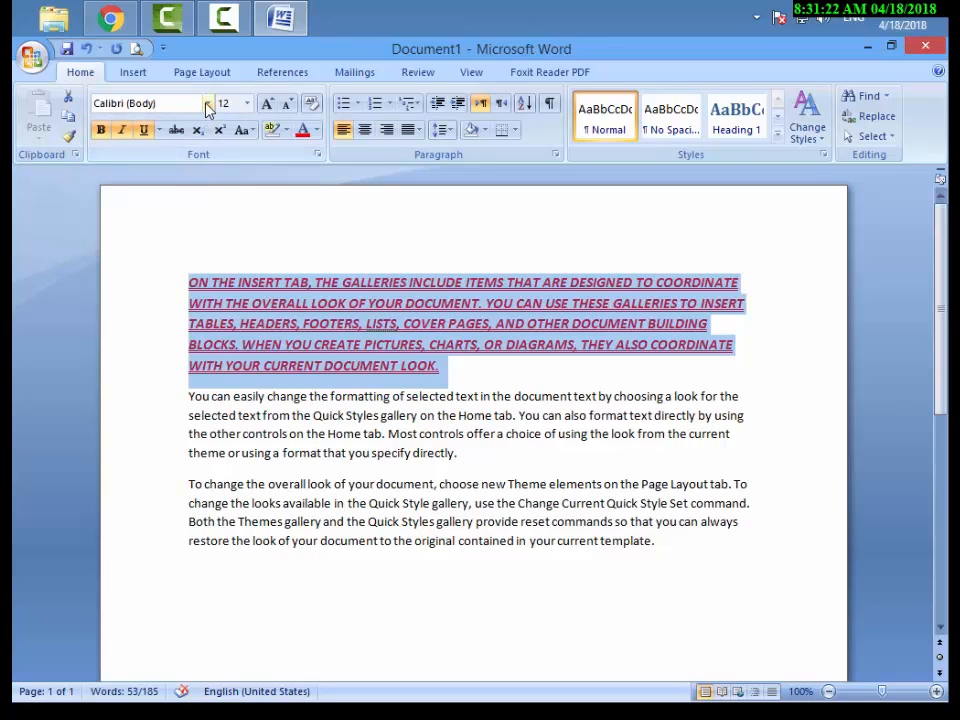
left_click(208, 103)
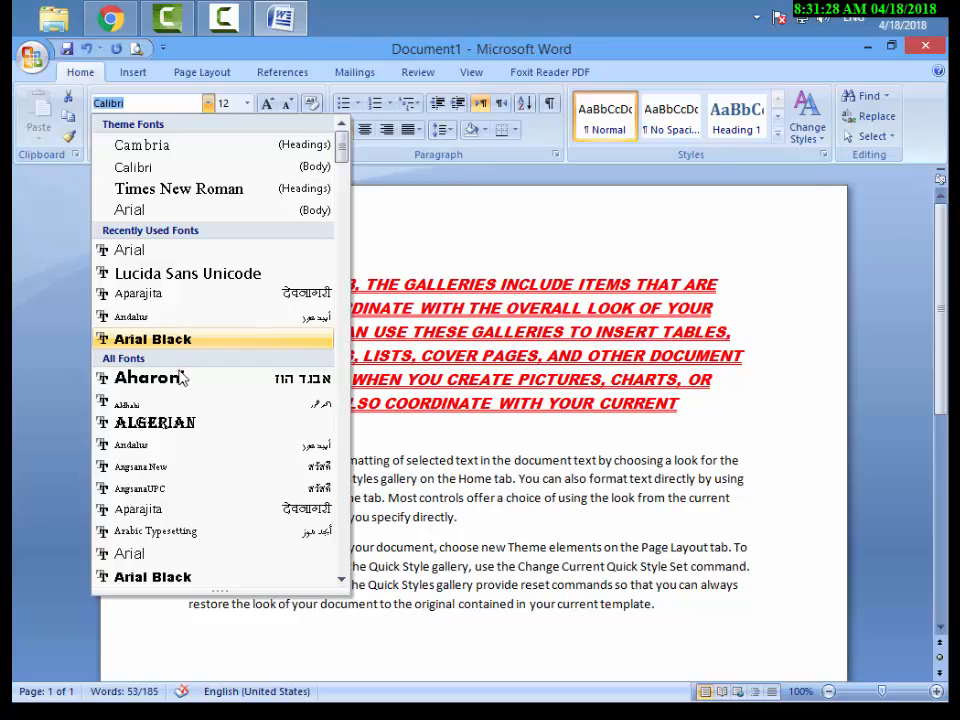
scroll(184, 450, "down", 3)
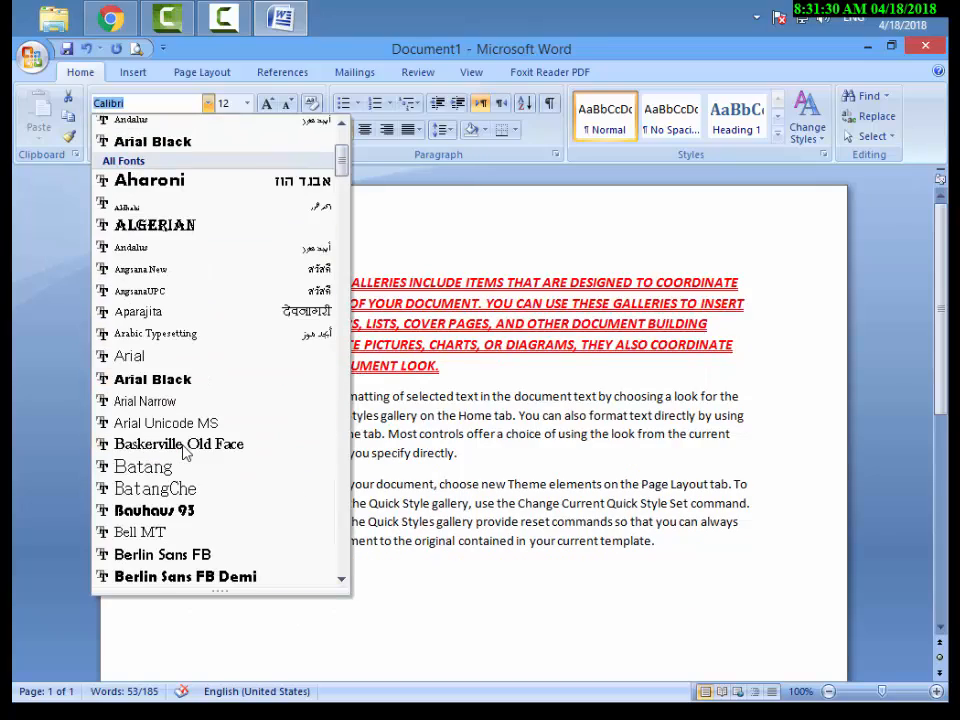
left_click_drag(341, 158, 348, 248)
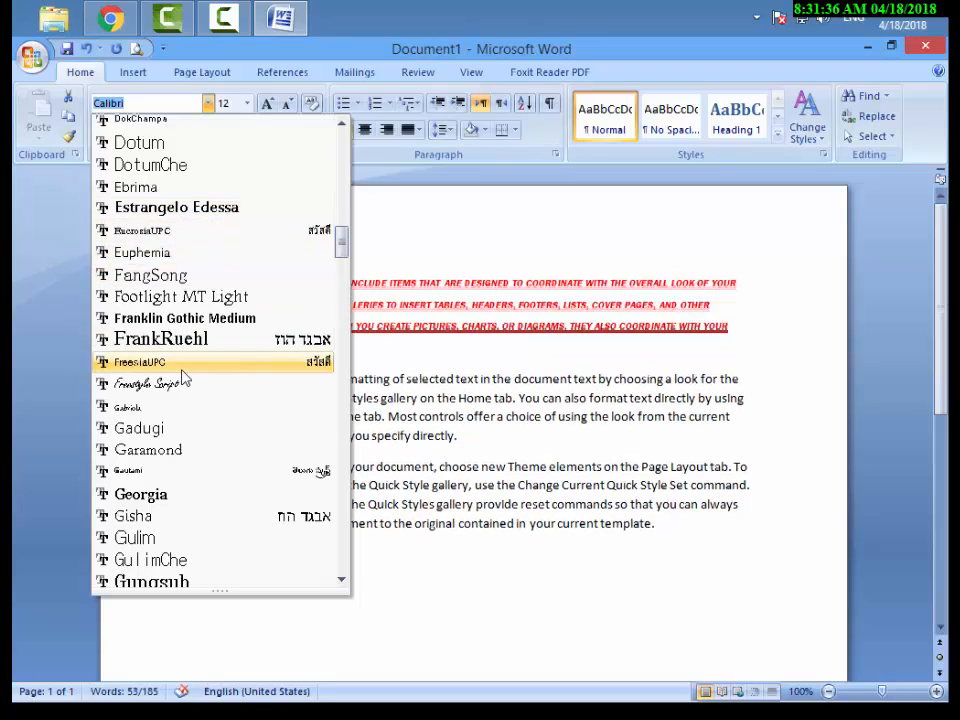
scroll(183, 378, "down", 3)
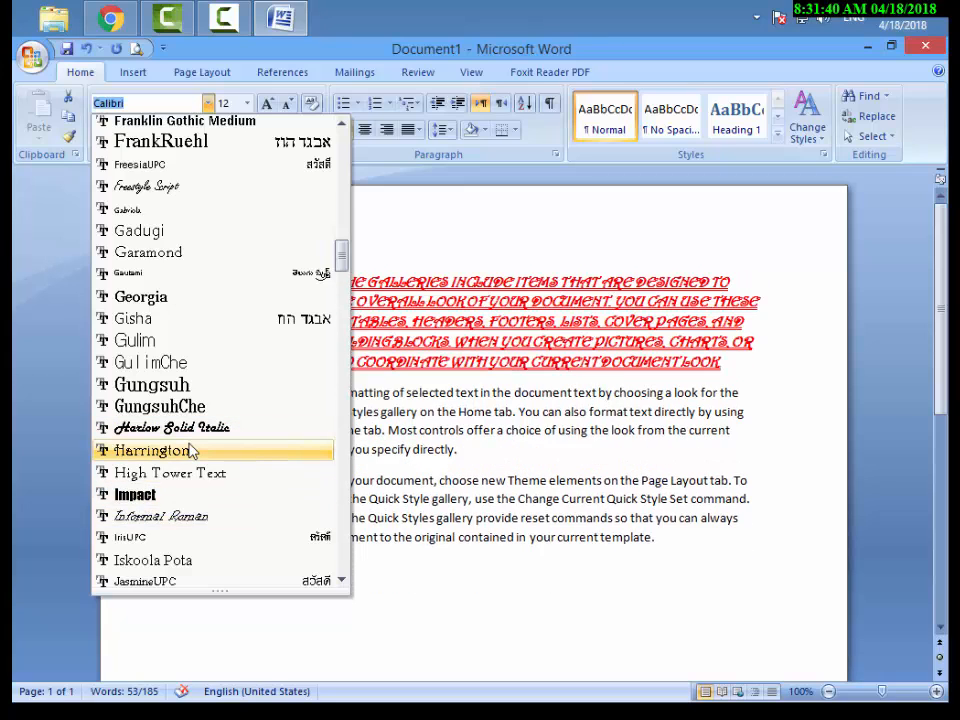
left_click(196, 428)
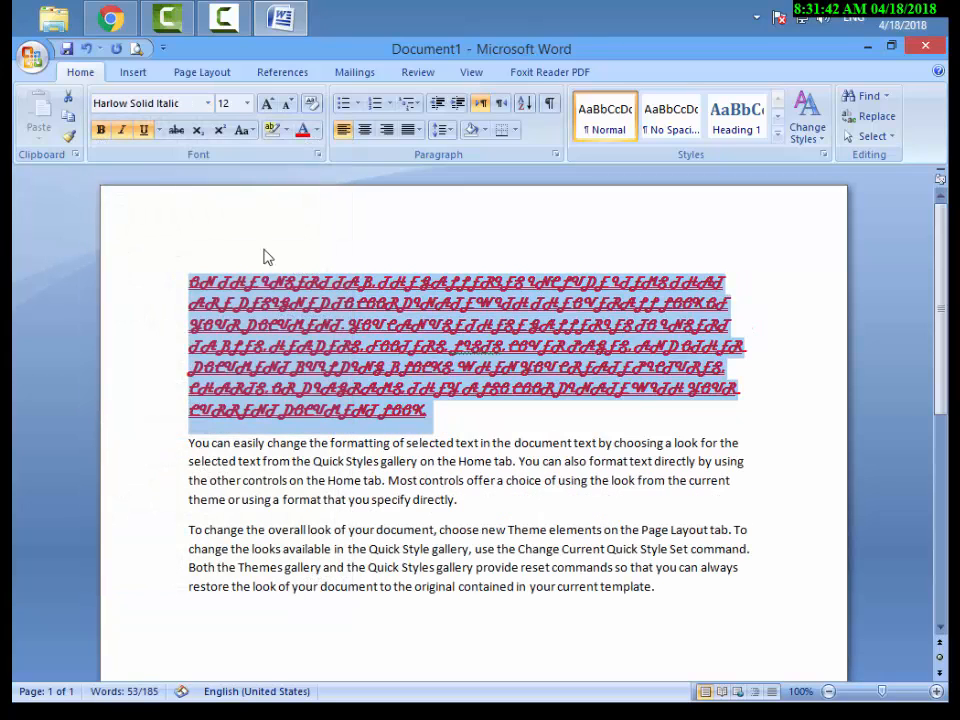
Change the first paragraph to Sentence case and enlarge its text to size 18.
left_click(245, 130)
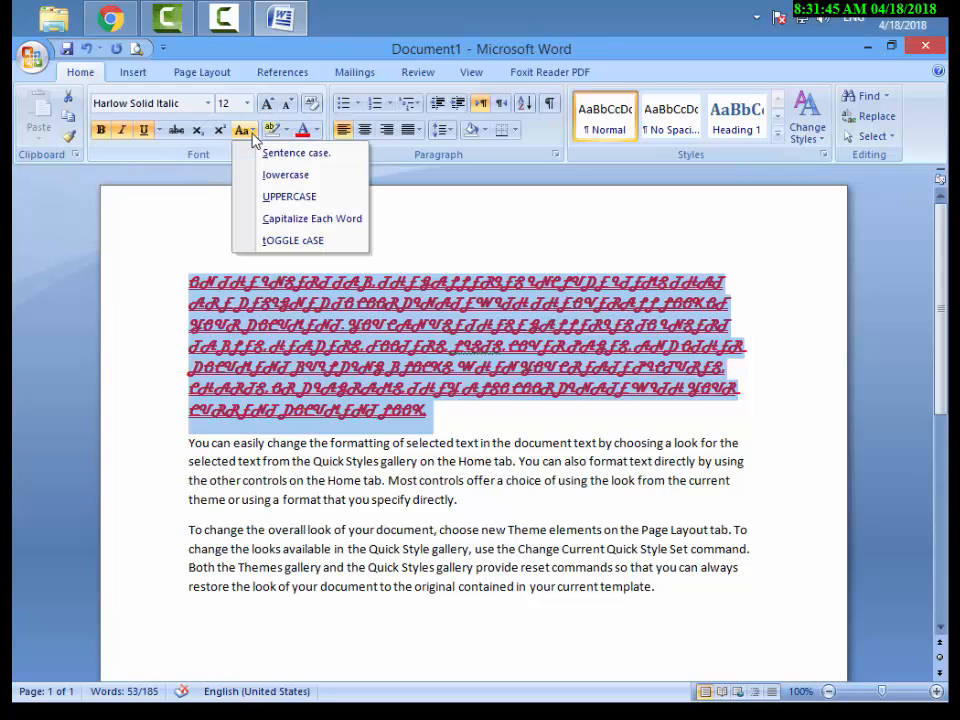
left_click(268, 154)
left_click(267, 104)
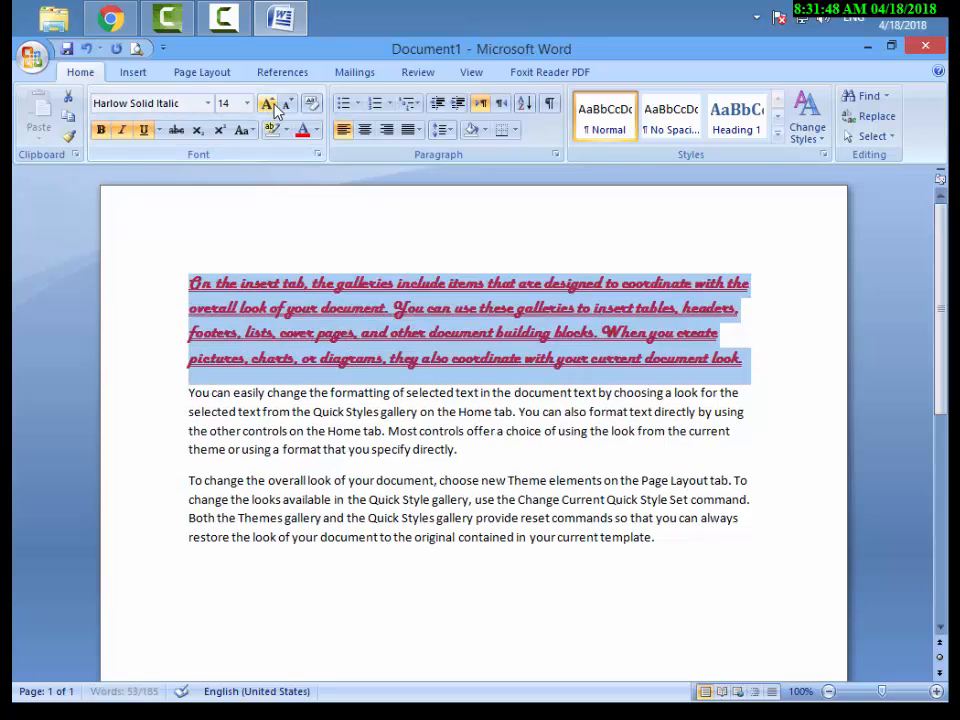
left_click(267, 104)
left_click(267, 104)
left_click(317, 446)
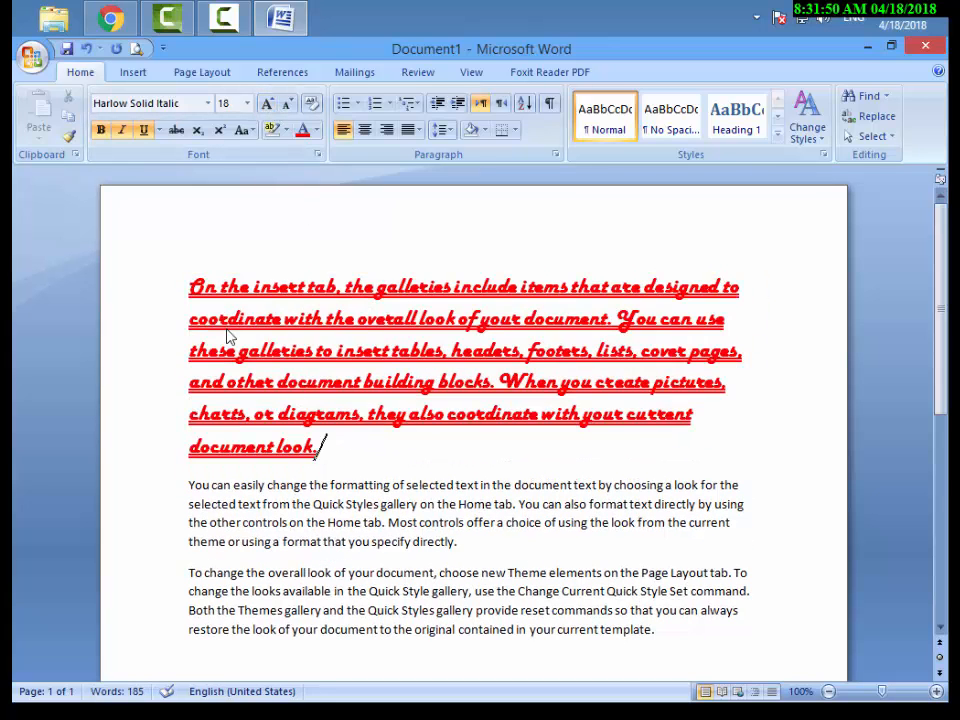
Format the first paragraph as a list item with the arrowhead bullet from the Bullet Library.
left_click_drag(189, 285, 330, 458)
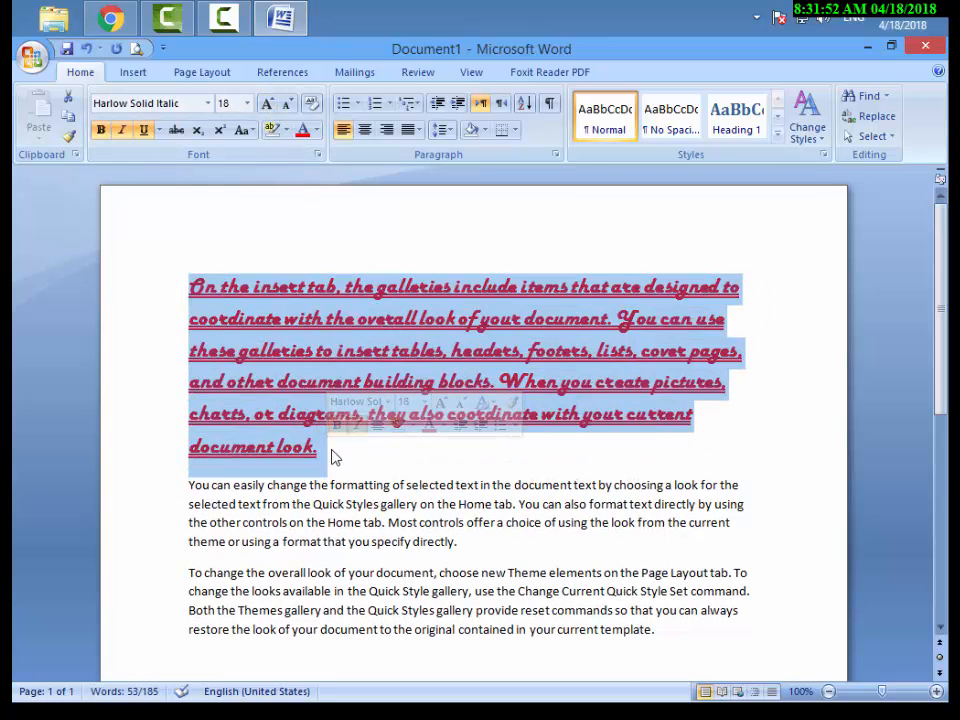
left_click(360, 106)
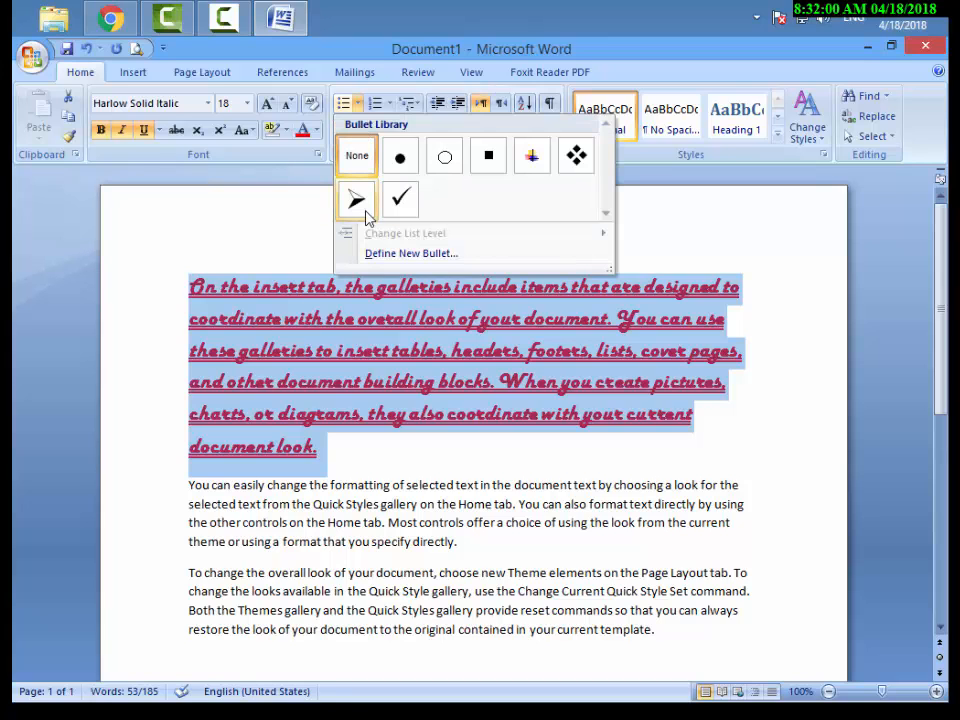
left_click(357, 201)
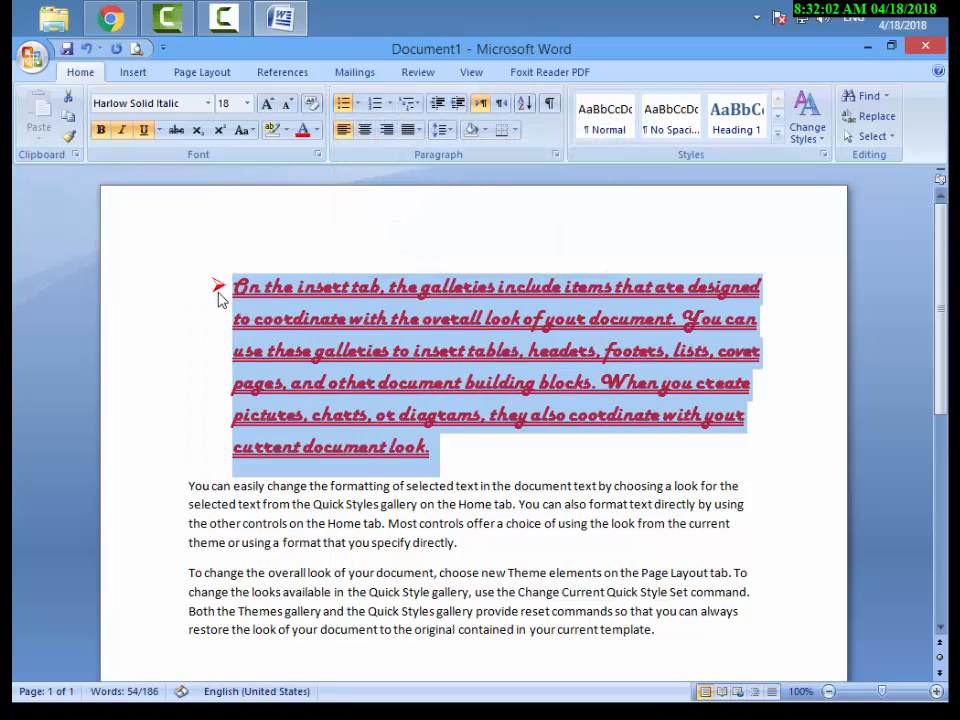
Change the first paragraph's bullet to the solid round bullet from the Bullet Library.
left_click(358, 104)
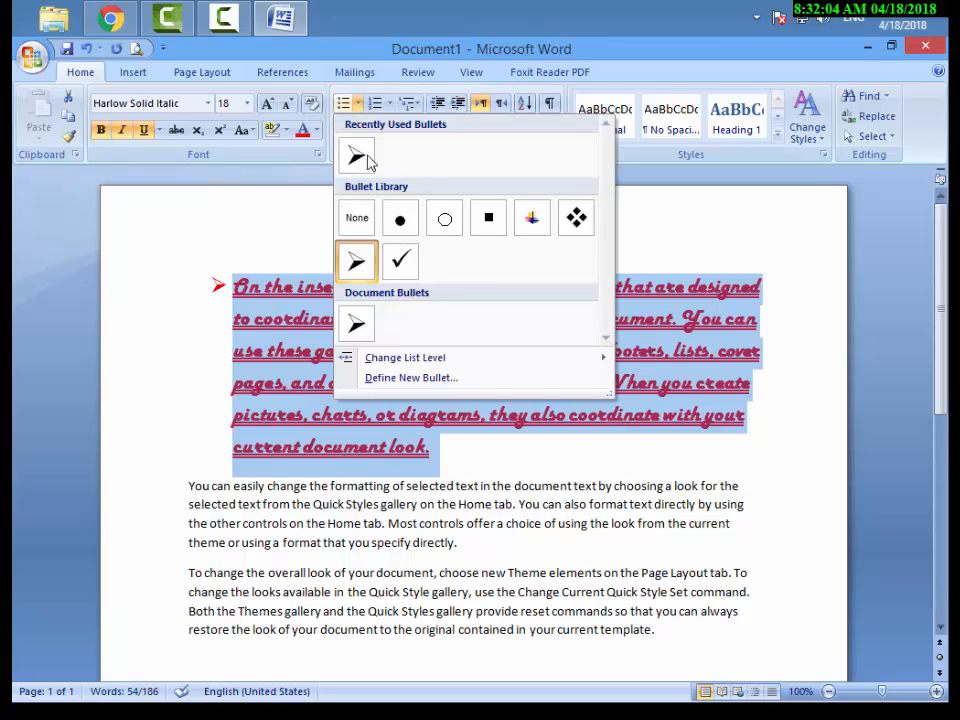
left_click_drag(380, 192, 423, 236)
key("Escape")
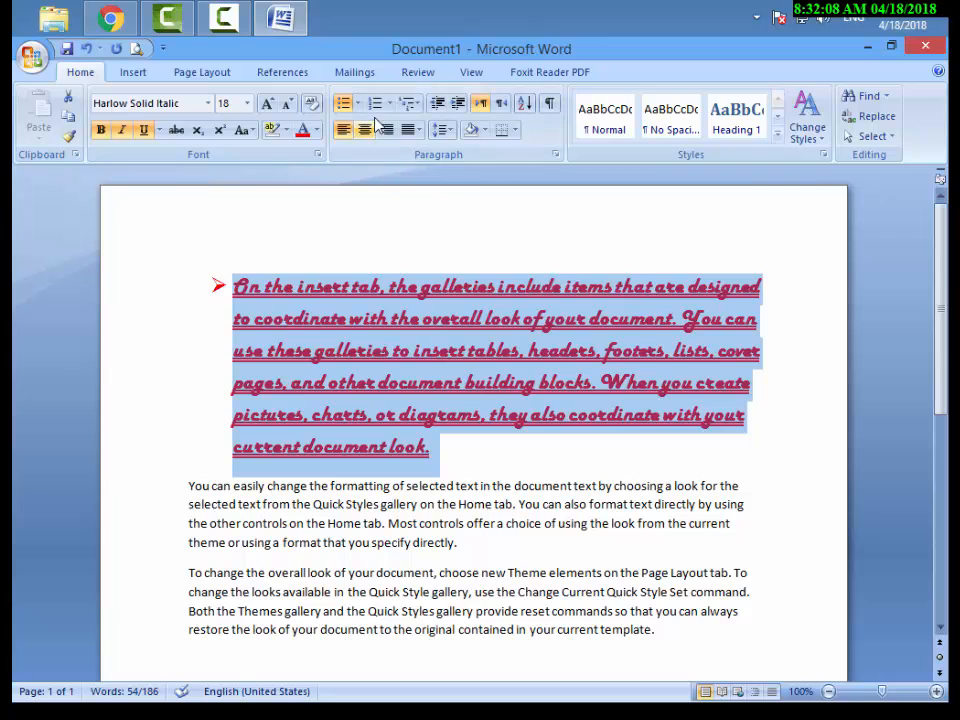
left_click(361, 105)
left_click(398, 219)
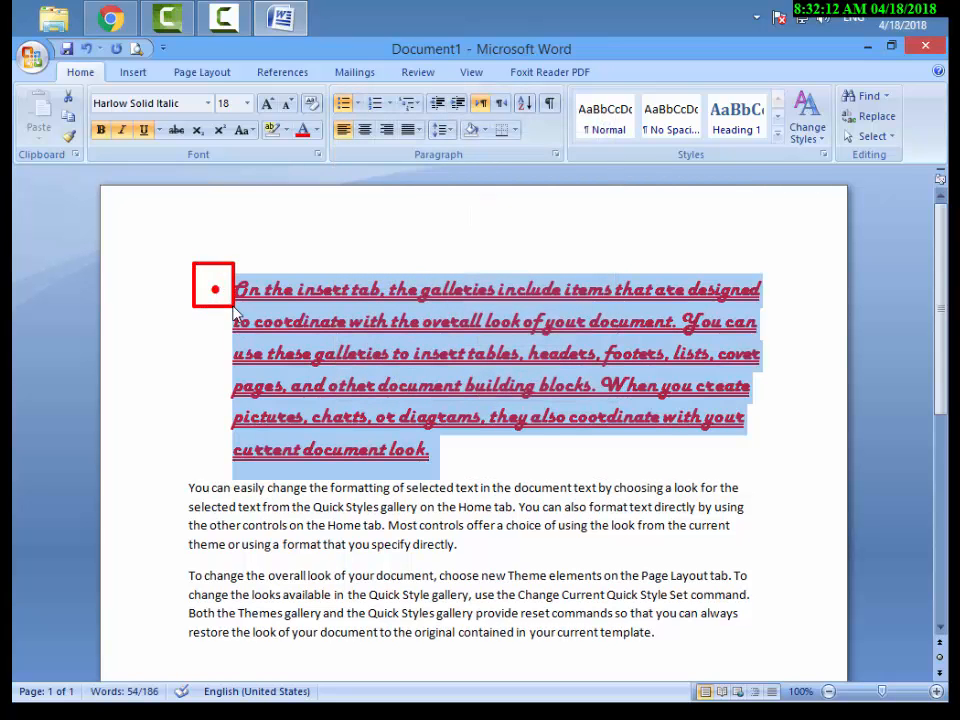
Add the solid round bullet to the second and third paragraphs and deselect the text.
left_click_drag(188, 497, 664, 651)
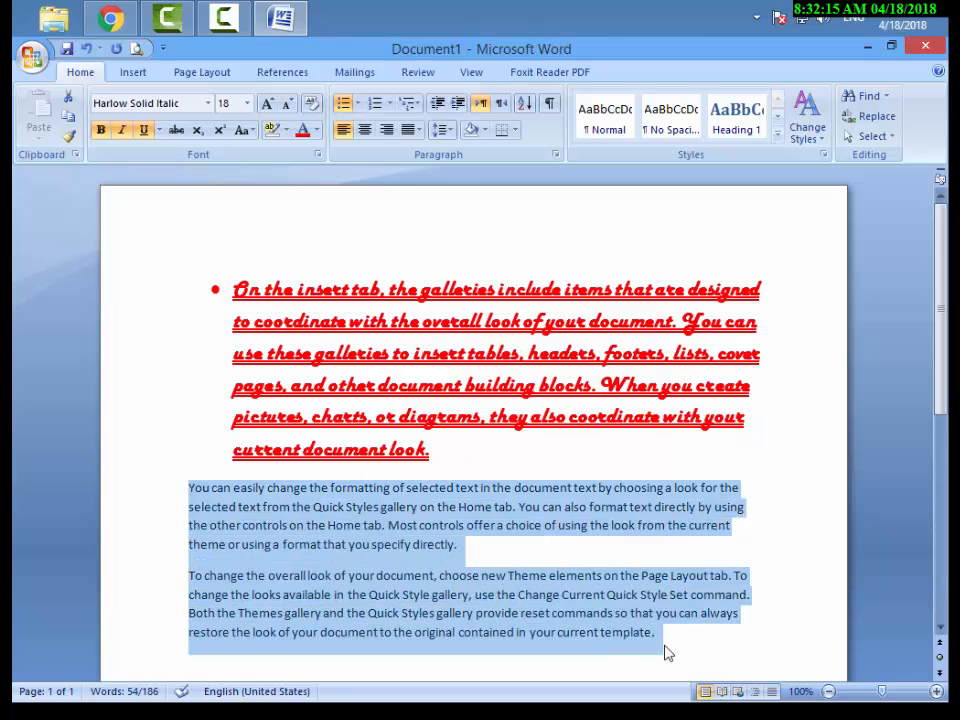
left_click(359, 103)
left_click(358, 156)
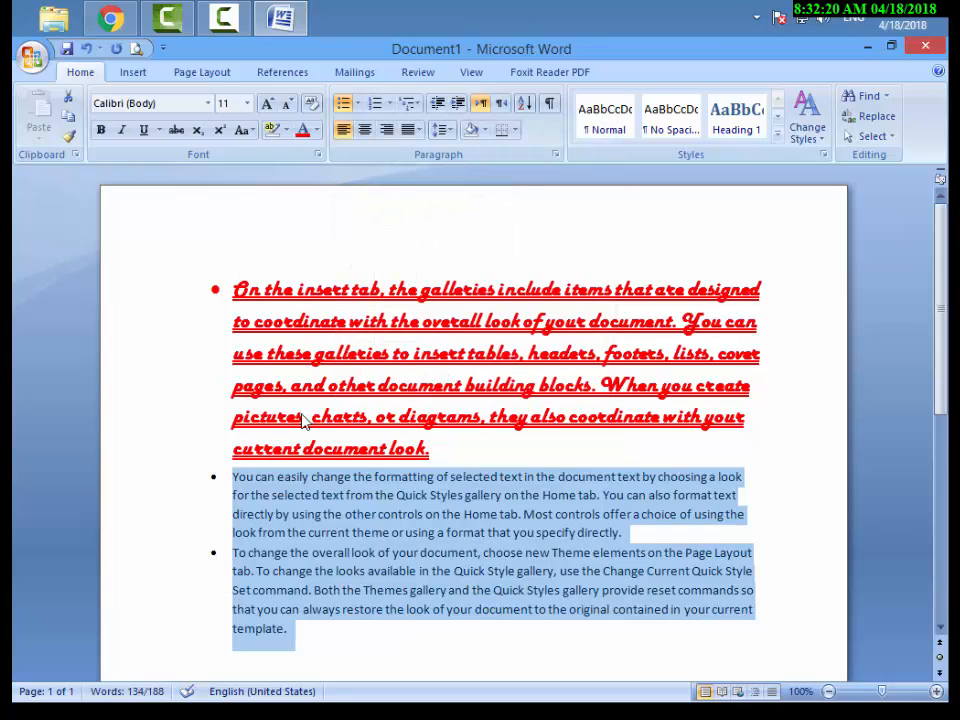
left_click(316, 514)
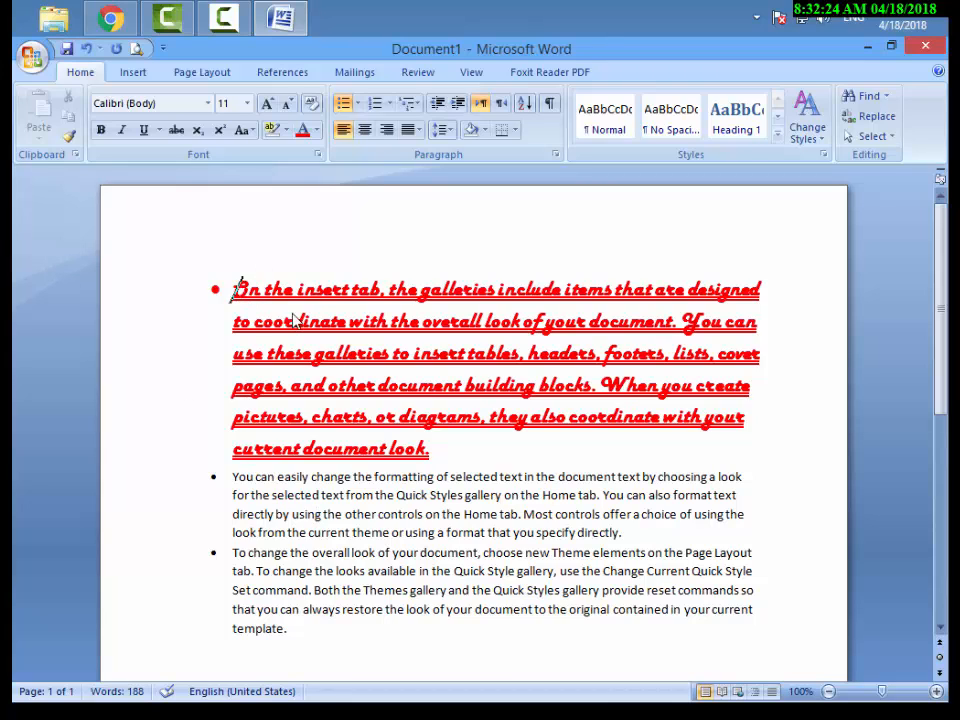
Copy the first paragraph's formatting to the second paragraph with Format Painter.
left_click_drag(230, 291, 431, 453)
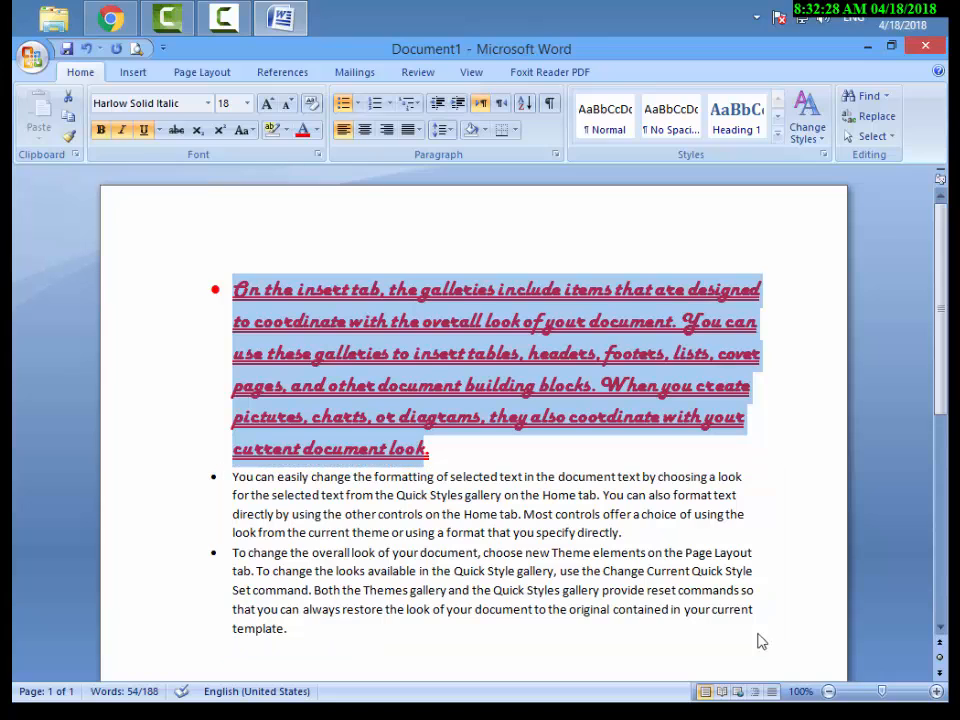
left_click(440, 435)
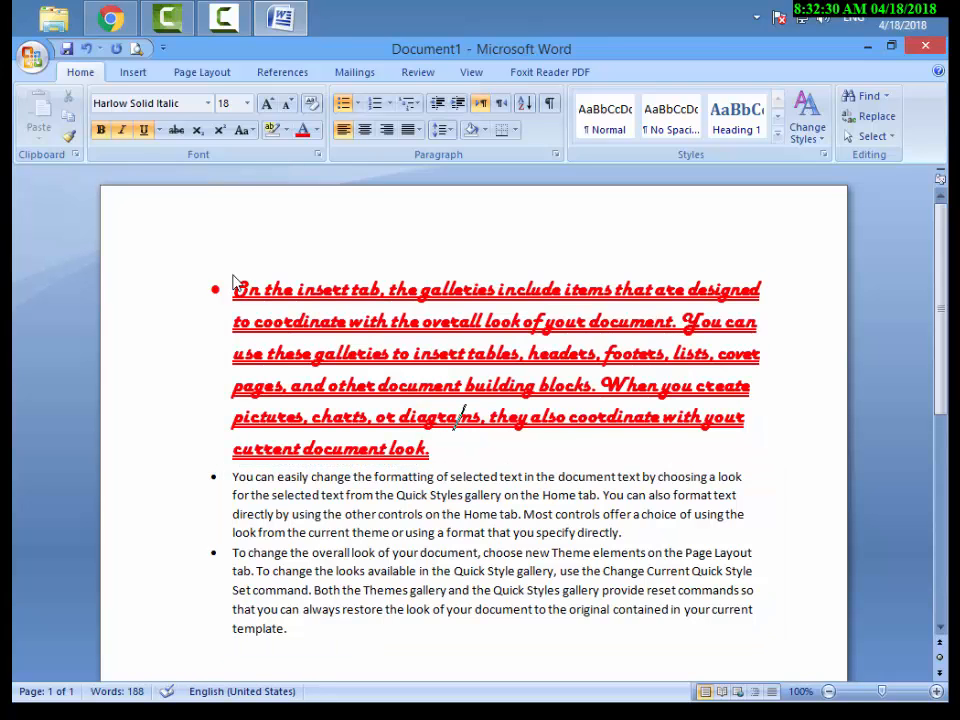
left_click_drag(233, 284, 430, 452)
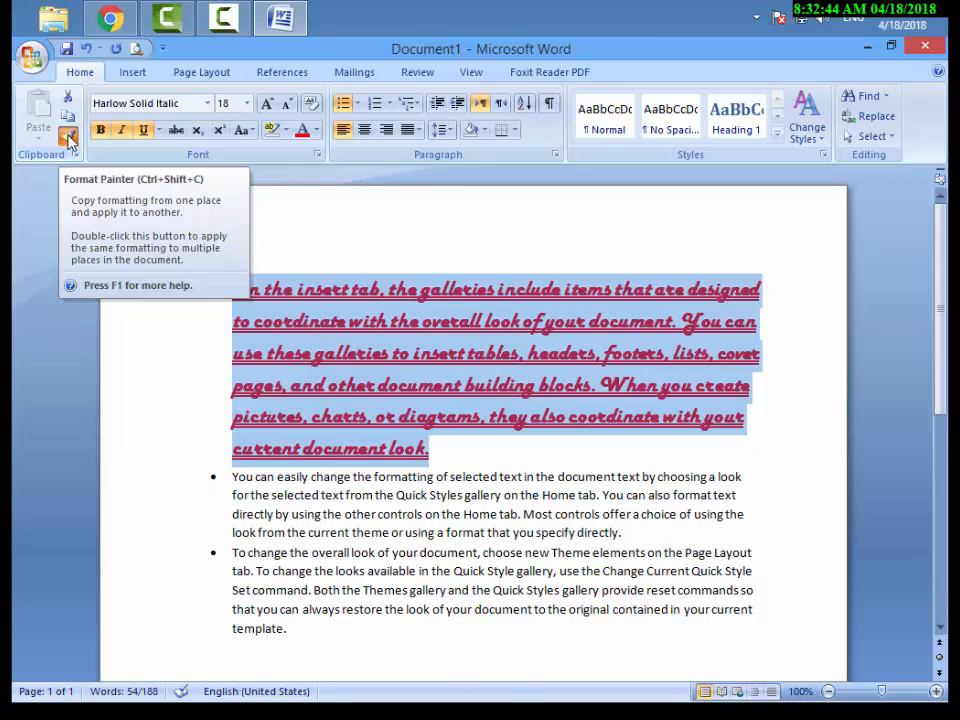
left_click(70, 140)
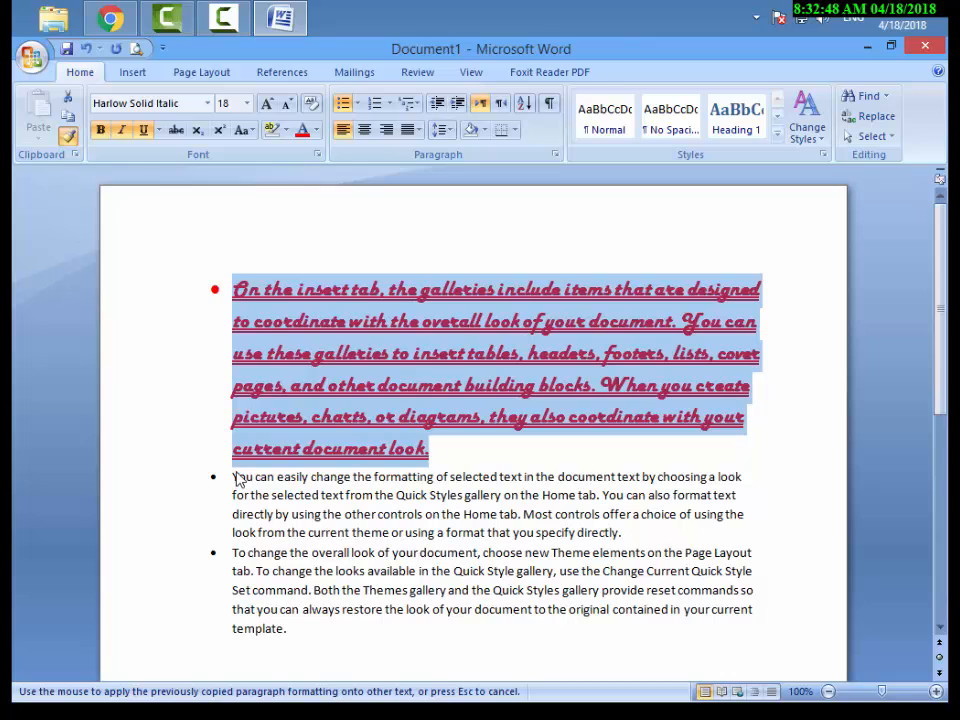
mouse_move(238, 483)
left_mouse_down()
mouse_move(636, 553)
mouse_move(701, 514)
mouse_move(744, 514)
mouse_move(743, 541)
left_mouse_up()
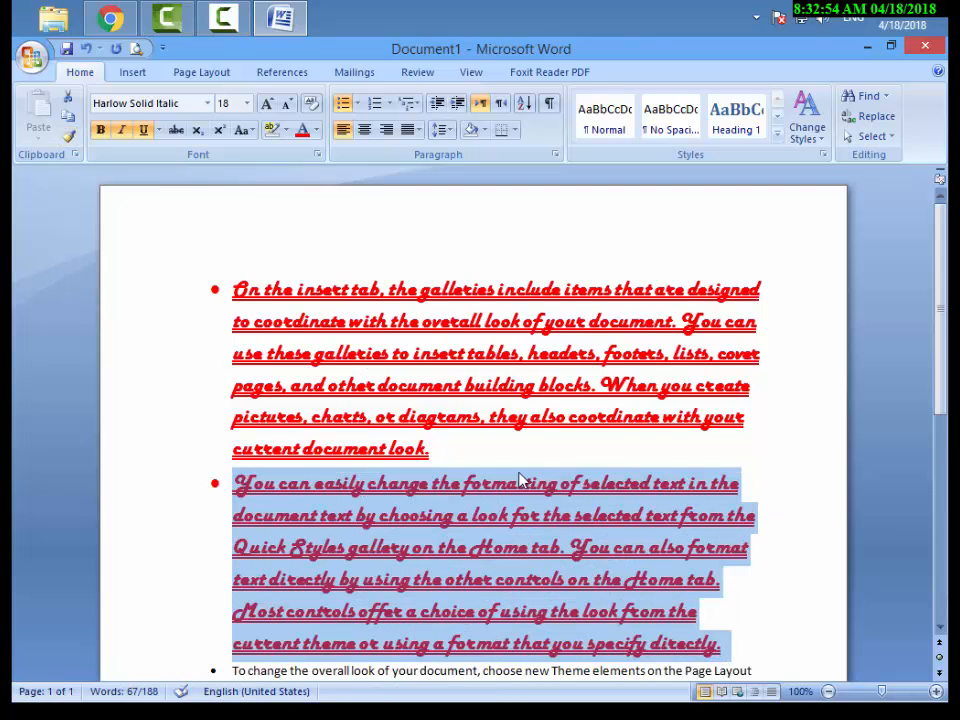
scroll(768, 385, "down", 3)
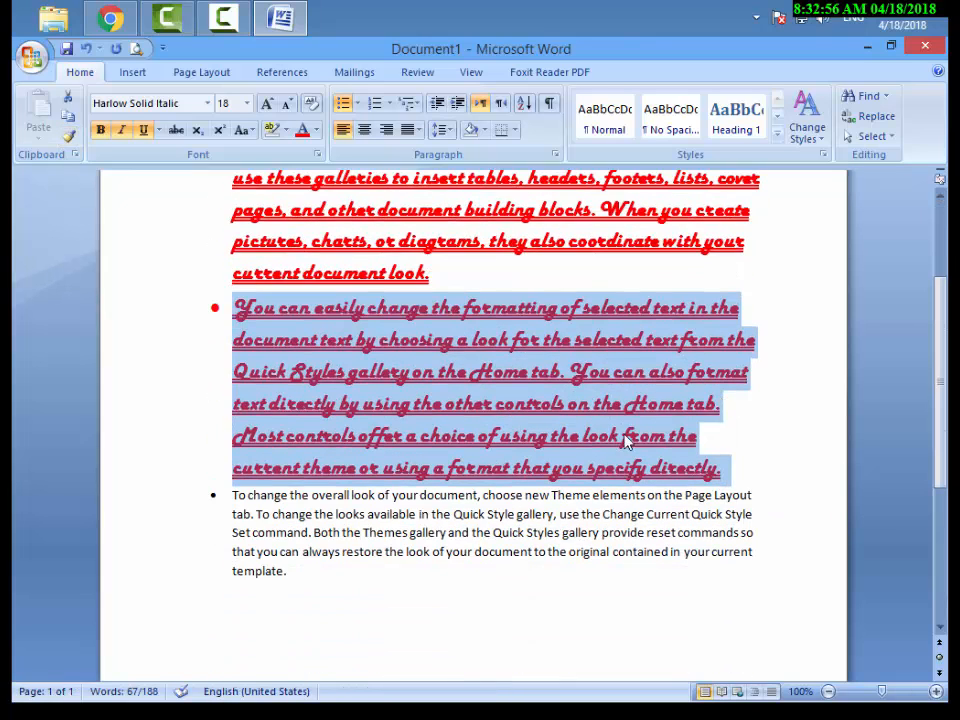
left_click(234, 497)
scroll(219, 416, "up", 3)
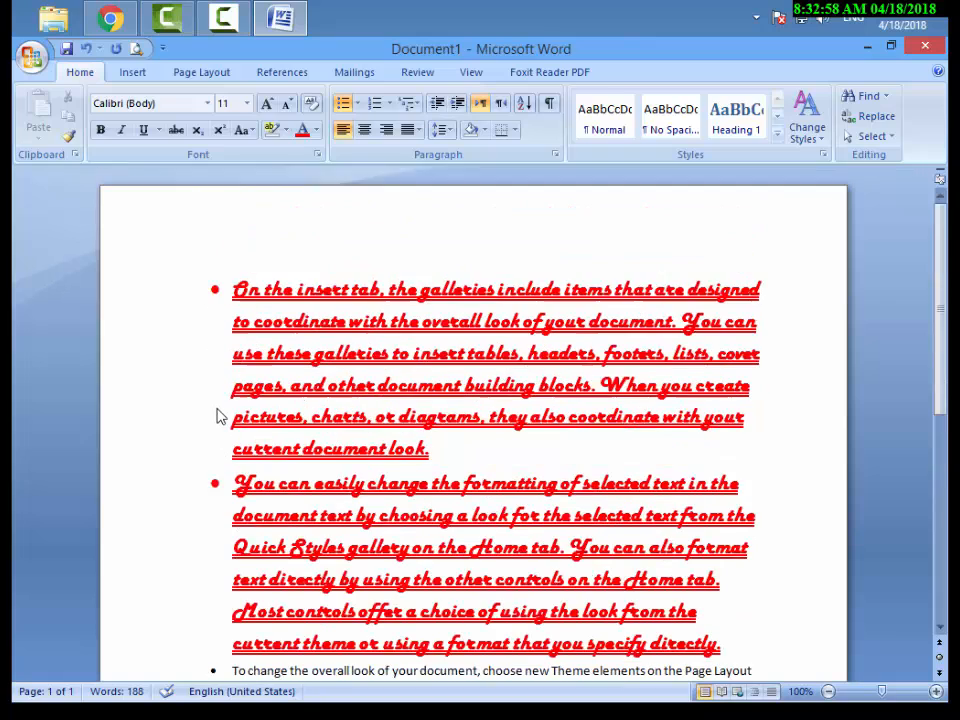
Copy the third paragraph's plain formatting back onto the second paragraph with Format Painter.
scroll(219, 416, "down", 3)
left_click_drag(285, 574, 240, 512)
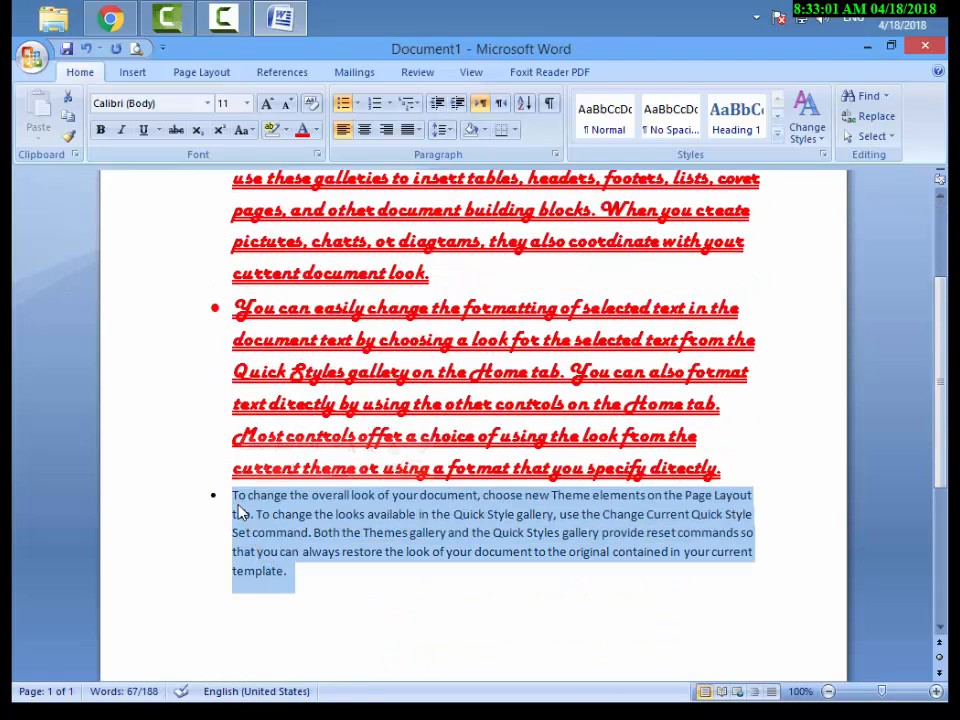
left_click(72, 142)
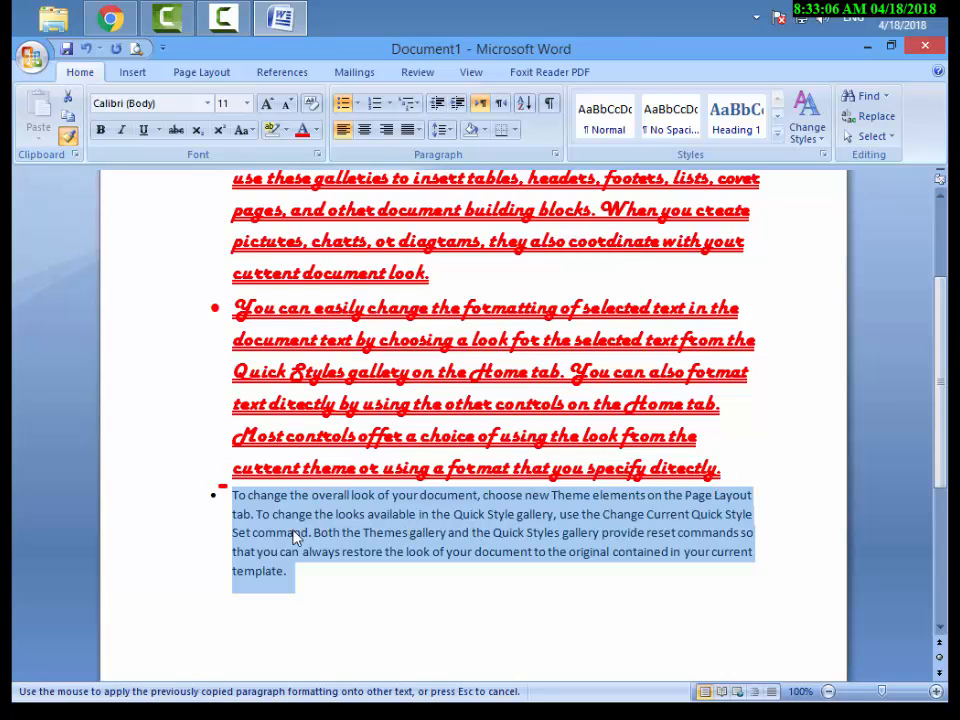
mouse_move(219, 487)
left_mouse_down()
mouse_move(754, 636)
mouse_move(850, 636)
left_mouse_up()
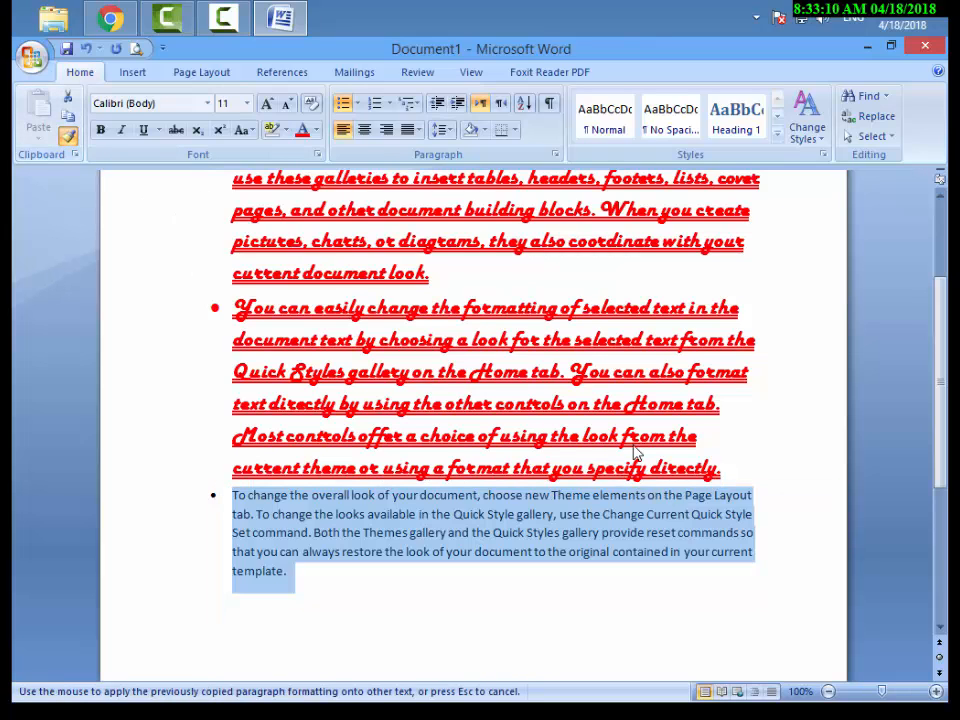
mouse_move(733, 481)
left_mouse_down()
mouse_move(258, 373)
mouse_move(236, 308)
left_mouse_up()
scroll(415, 430, "up", 2)
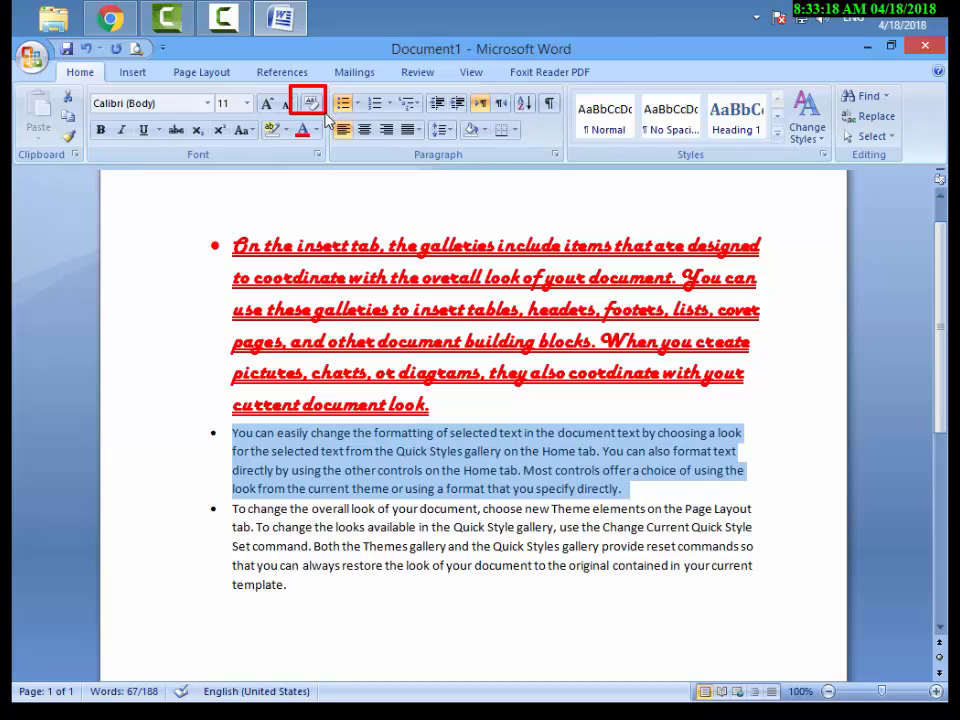
Clear all formatting from the first paragraph and from the two bulleted paragraphs below it.
left_click(237, 247)
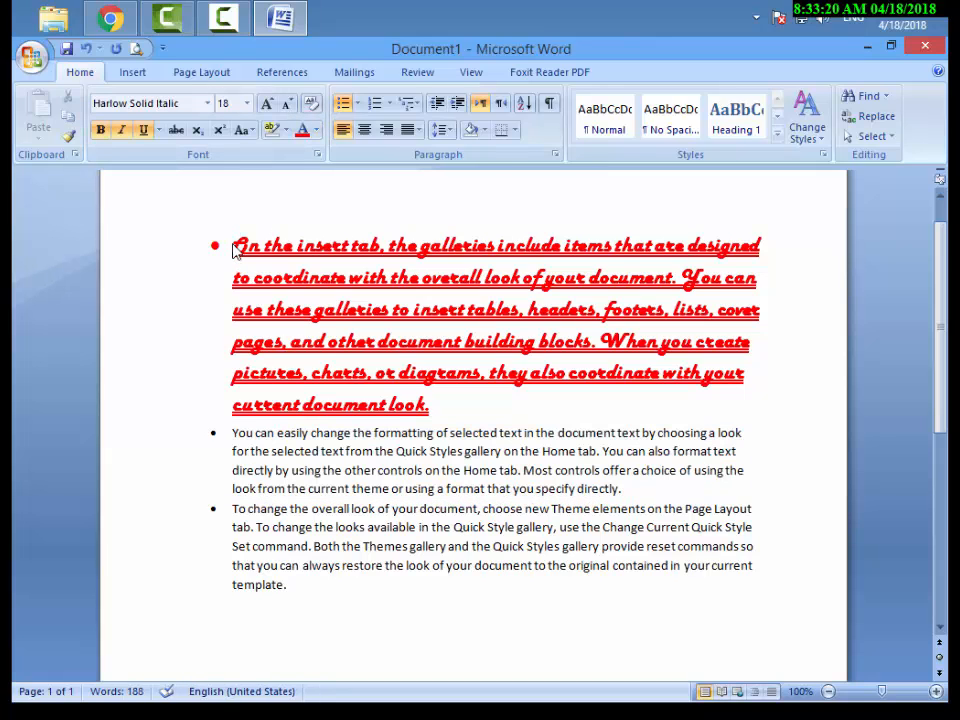
left_click_drag(237, 250, 435, 414)
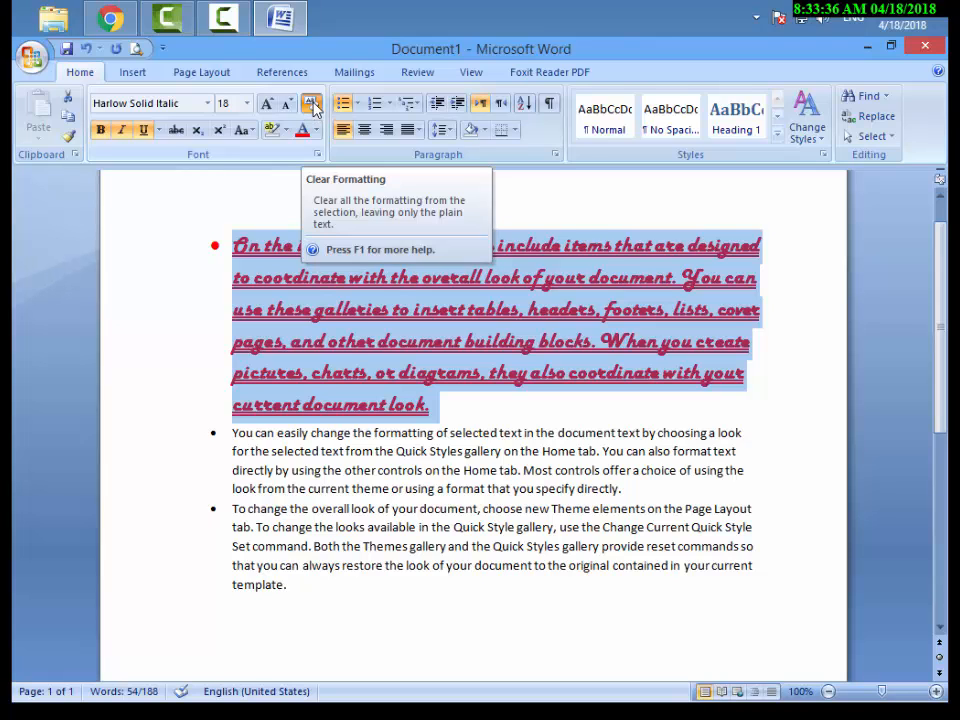
left_click(313, 105)
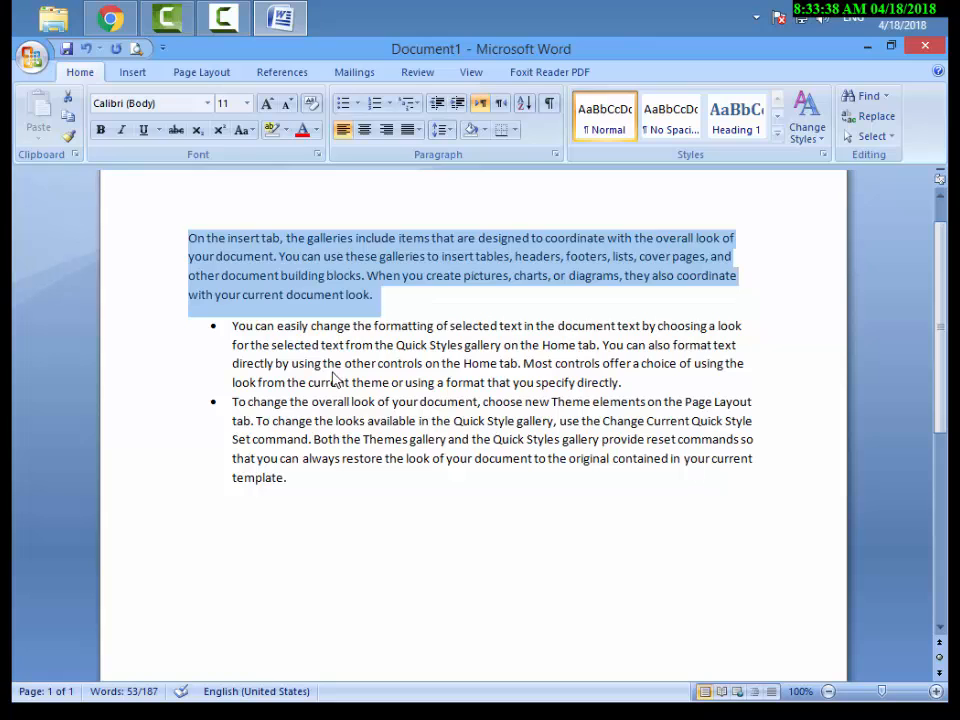
left_click_drag(304, 484, 214, 336)
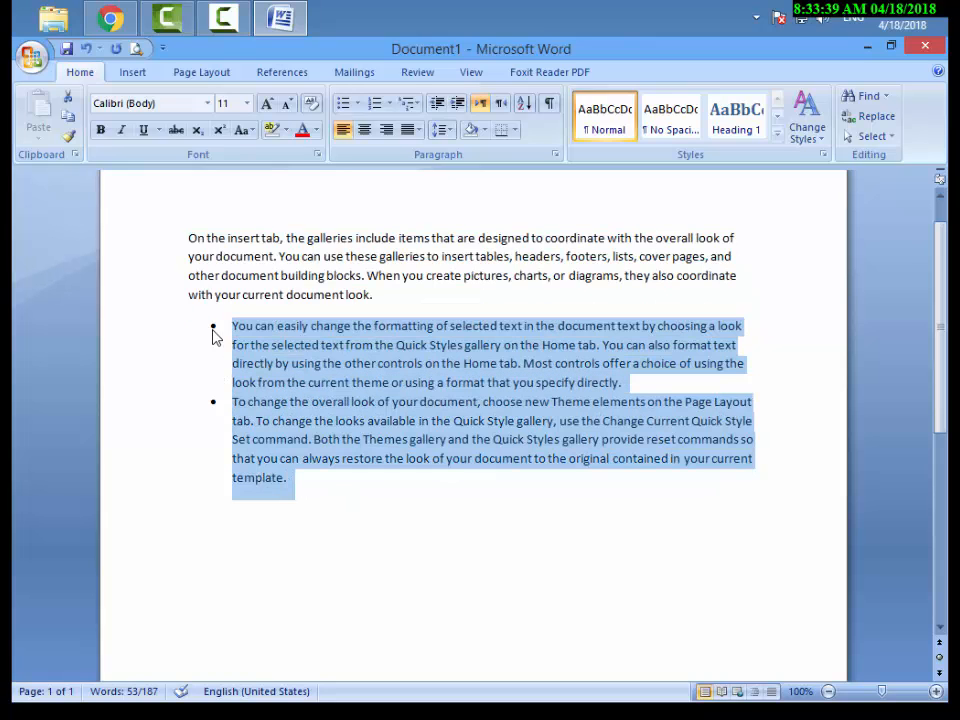
left_click(309, 108)
left_click(480, 598)
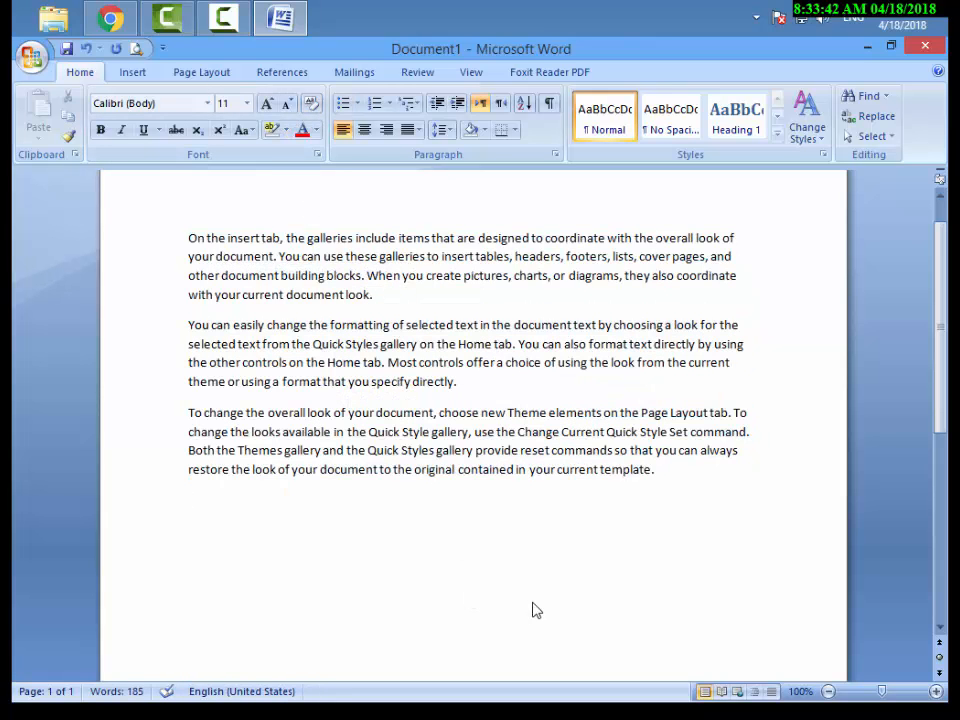
left_click_drag(724, 458, 380, 343)
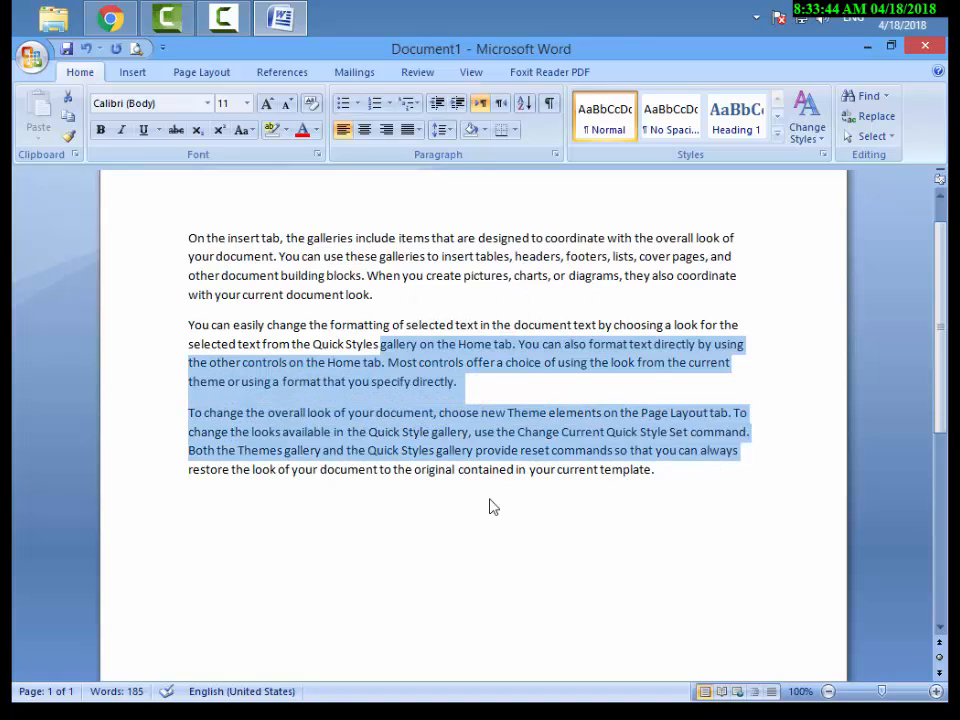
left_click(489, 500)
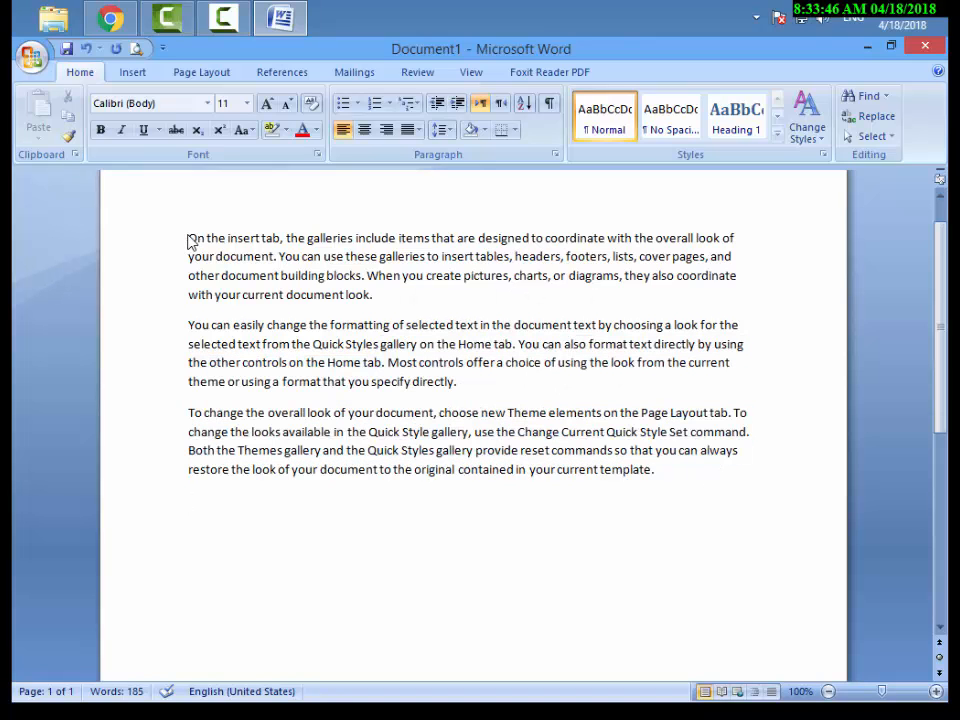
left_click_drag(187, 241, 697, 479)
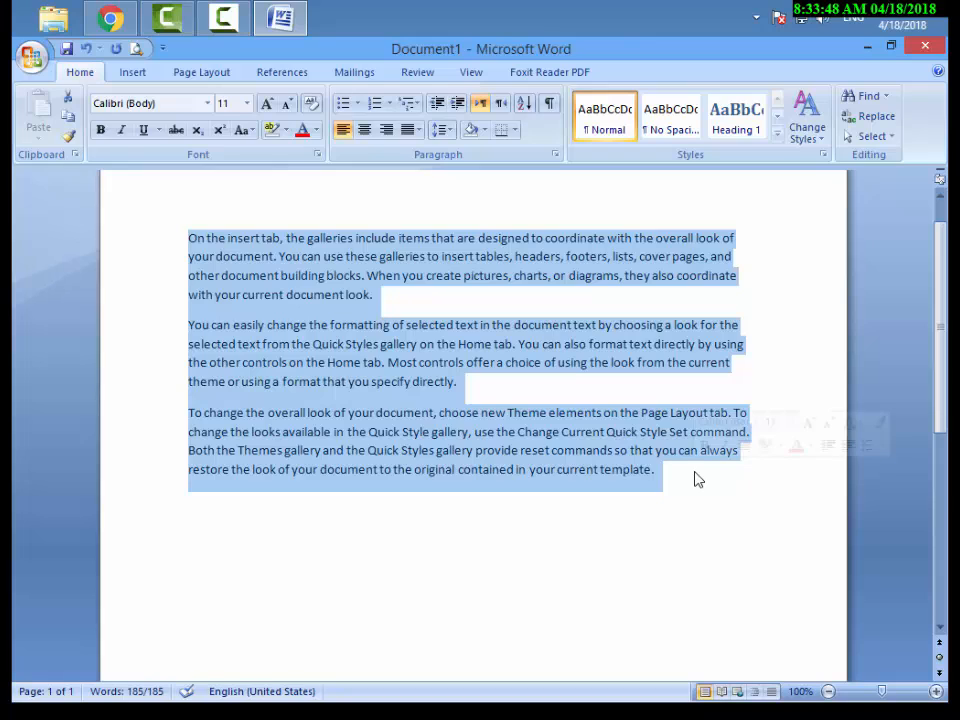
mouse_move(166, 223)
left_mouse_down()
mouse_move(208, 300)
mouse_move(216, 523)
left_mouse_up()
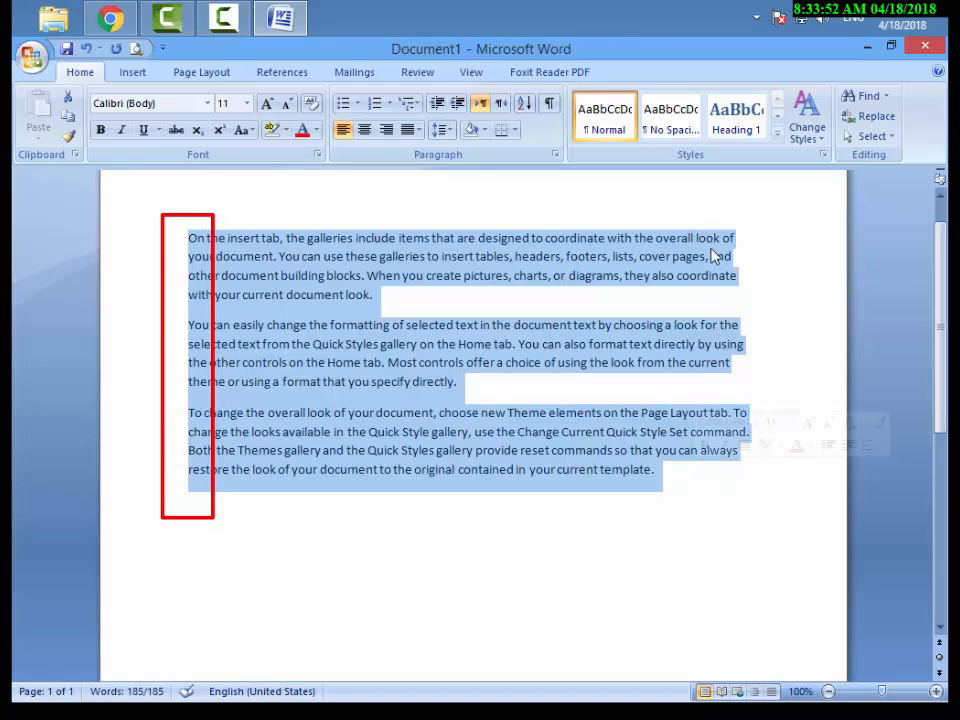
left_click_drag(702, 197, 781, 516)
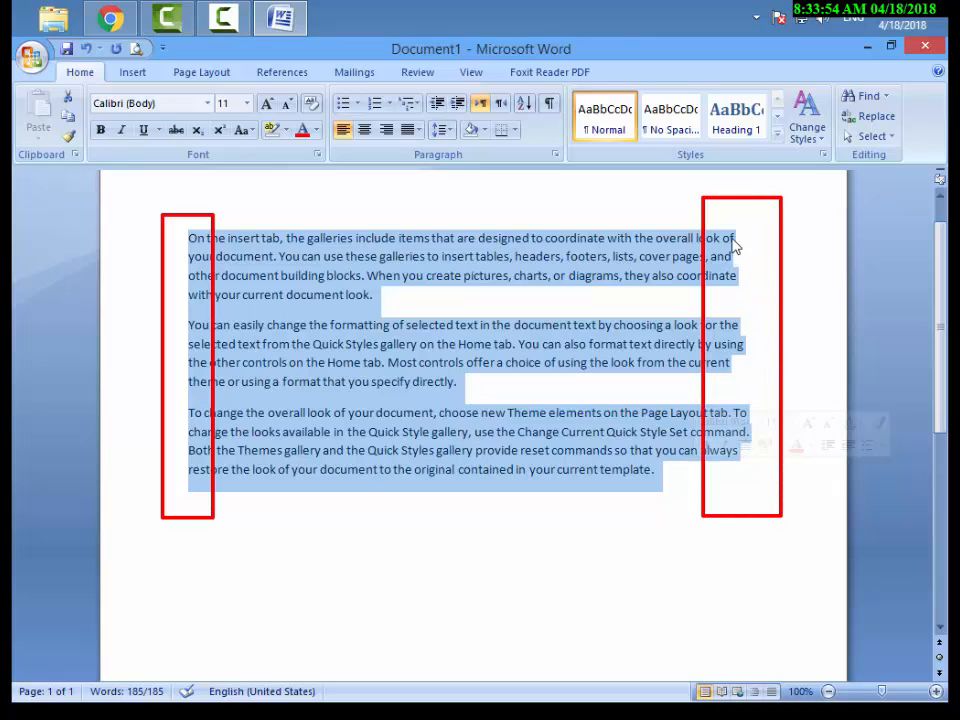
mouse_move(720, 225)
left_mouse_down()
mouse_move(750, 270)
mouse_move(755, 401)
left_mouse_up()
key("Escape")
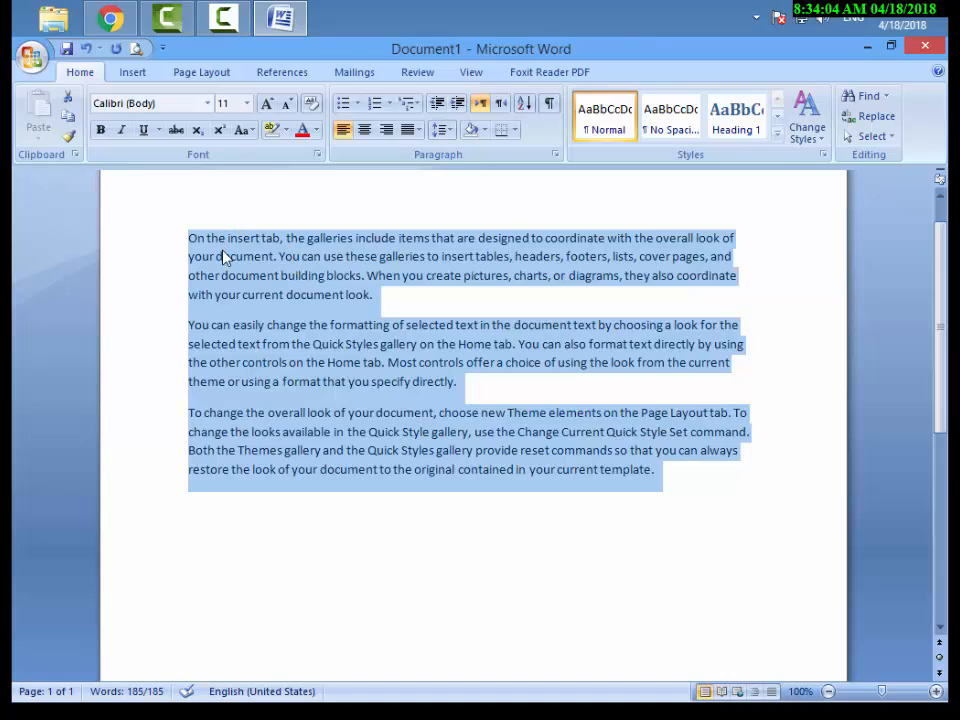
Align the first paragraph to both margins with the Justify option.
left_click(245, 266)
left_click_drag(189, 239, 376, 306)
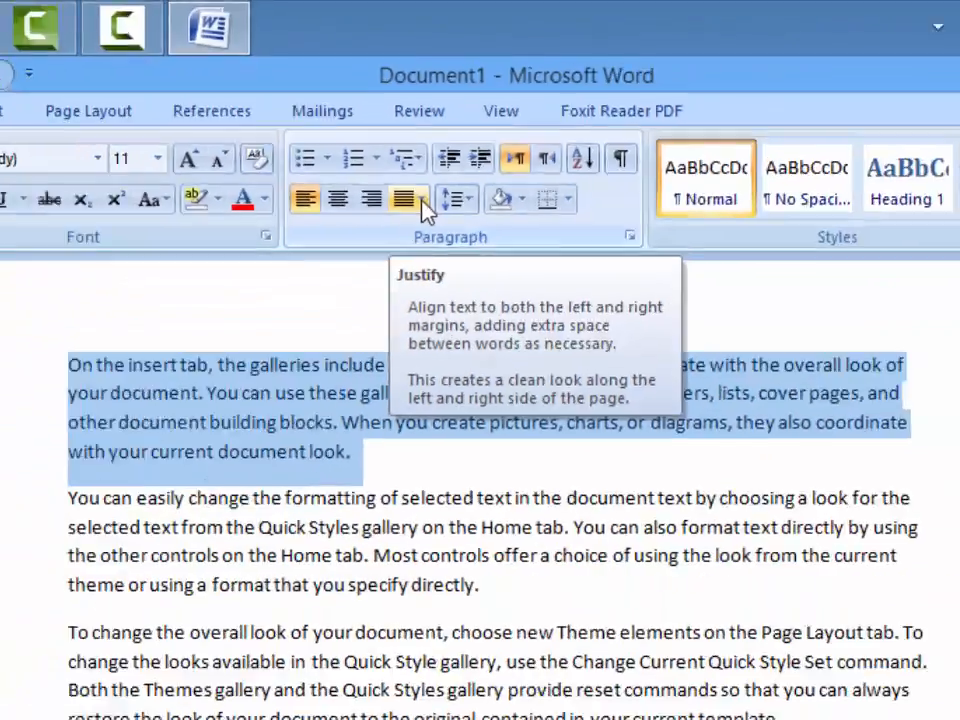
left_click(436, 648)
left_click(424, 152)
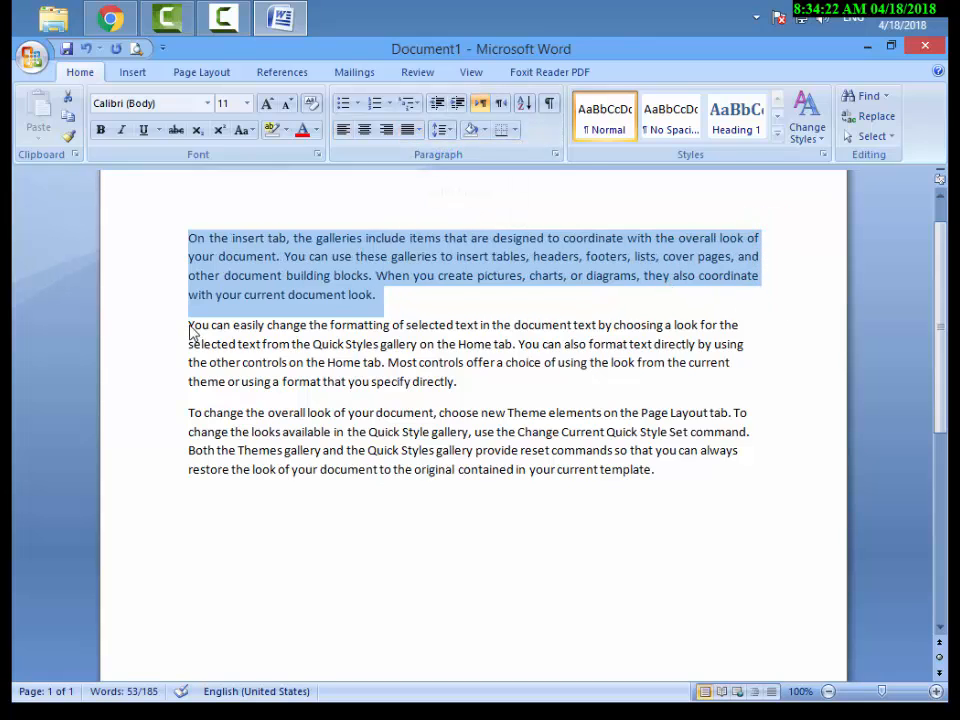
Justify the second and third paragraphs and deselect the text.
left_click_drag(190, 332, 696, 486)
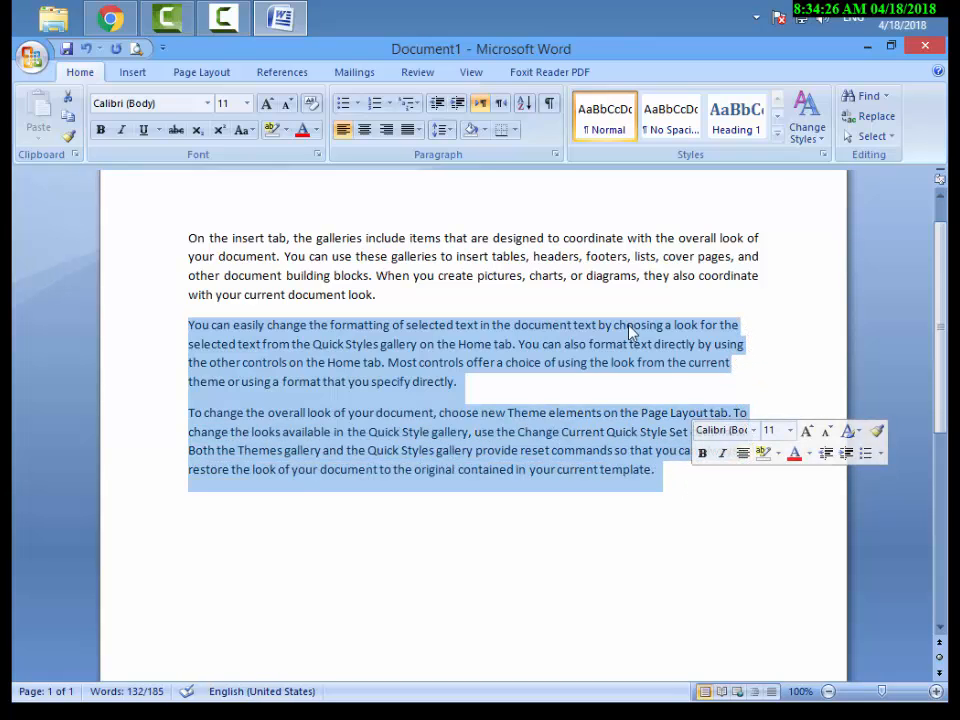
left_click(410, 130)
left_click(420, 152)
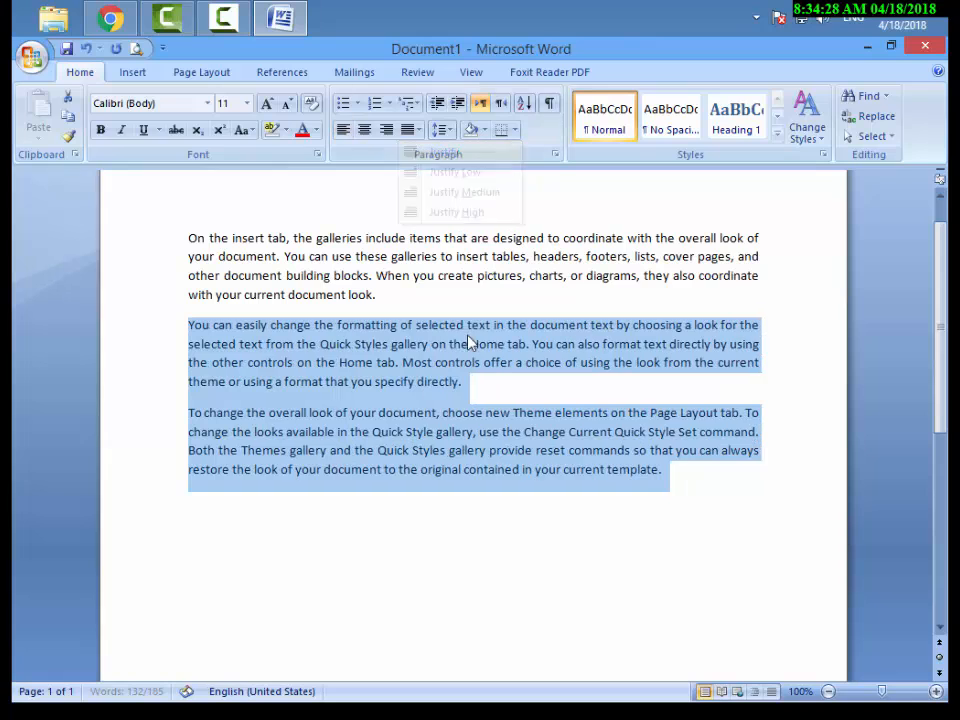
left_click(705, 477)
left_click_drag(190, 238, 352, 344)
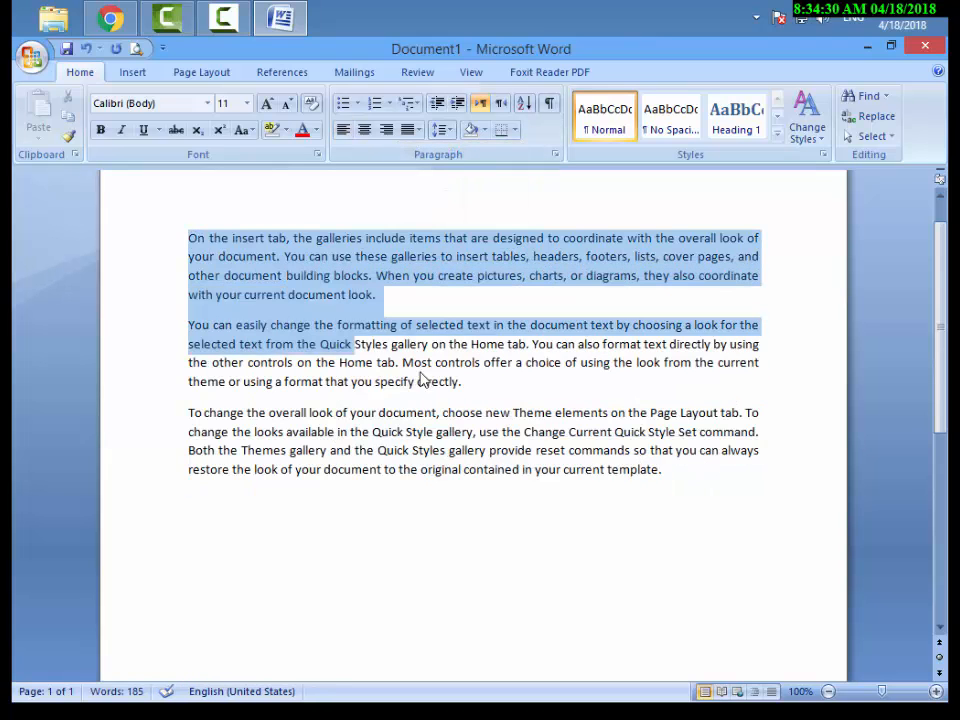
left_click_drag(423, 379, 714, 493)
left_click(714, 493)
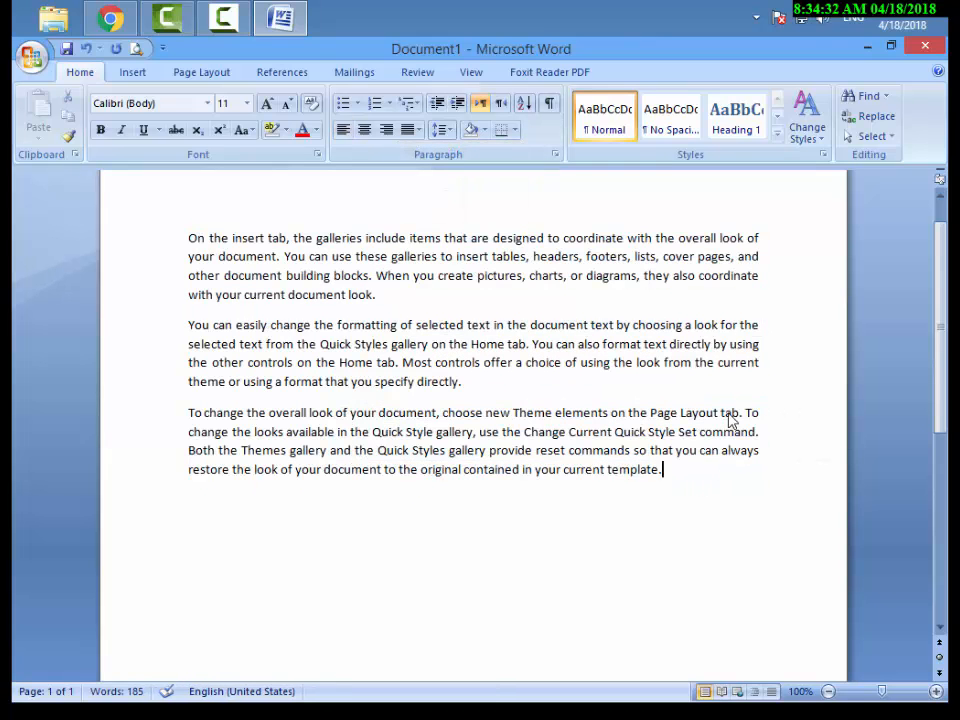
mouse_move(712, 212)
left_mouse_down()
mouse_move(752, 317)
mouse_move(799, 509)
left_mouse_up()
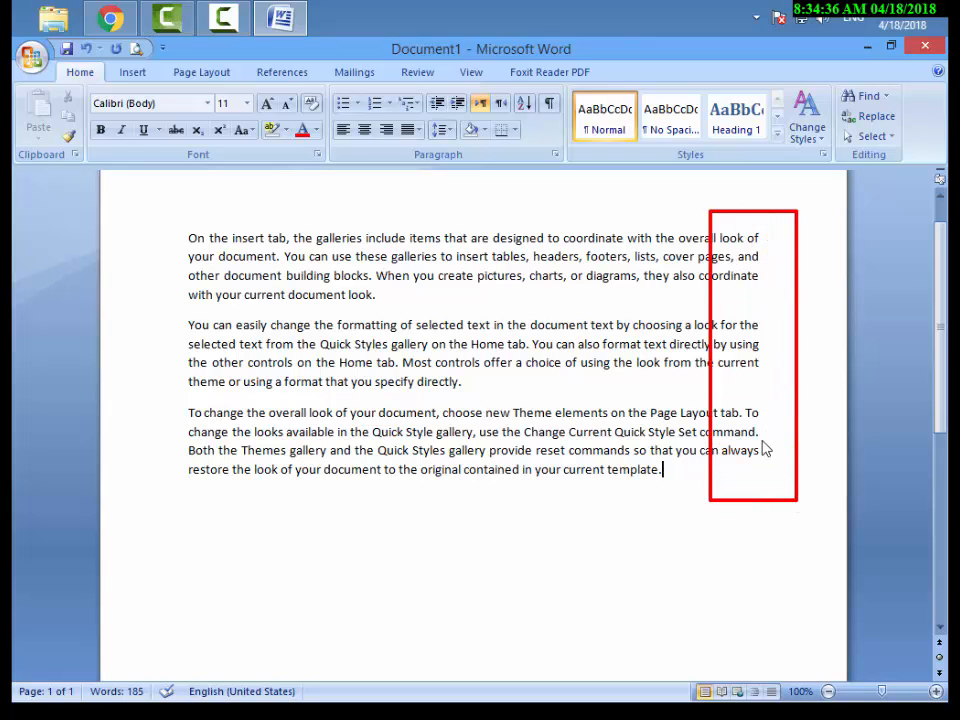
key("ctrl+z")
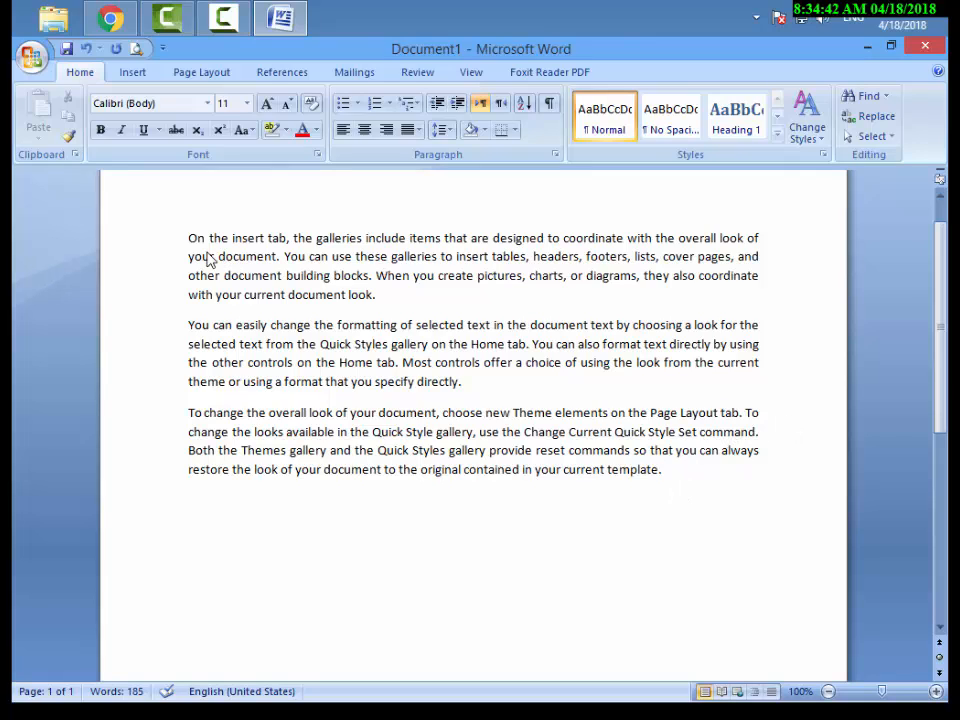
Select the whole text, reduce the selection to the first paragraph, and read the description of the Line spacing command.
left_click_drag(188, 240, 660, 476)
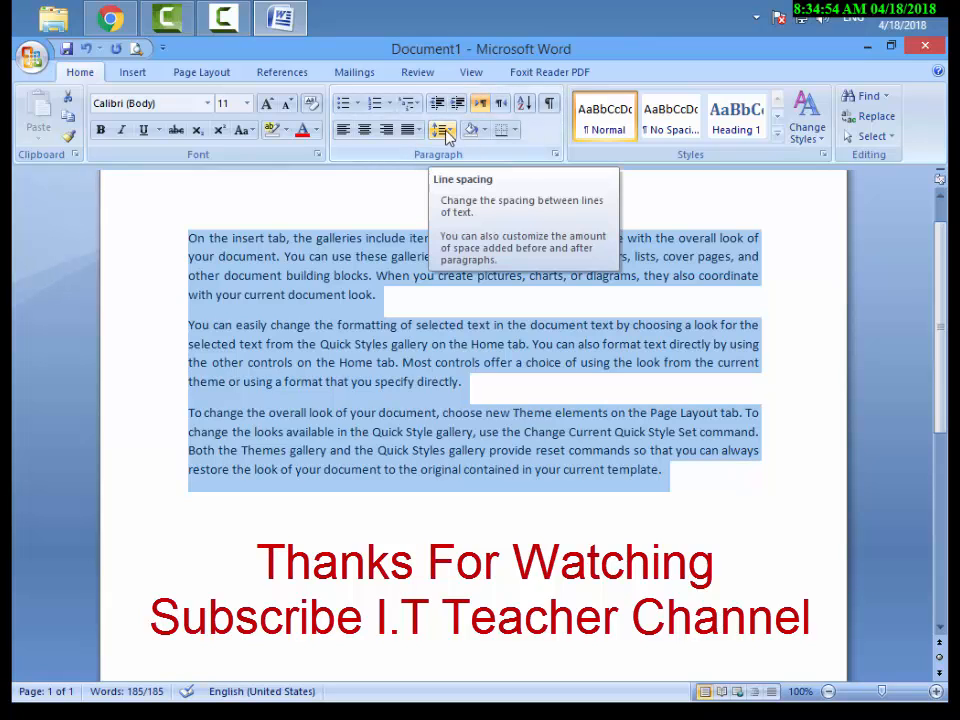
left_click(293, 240)
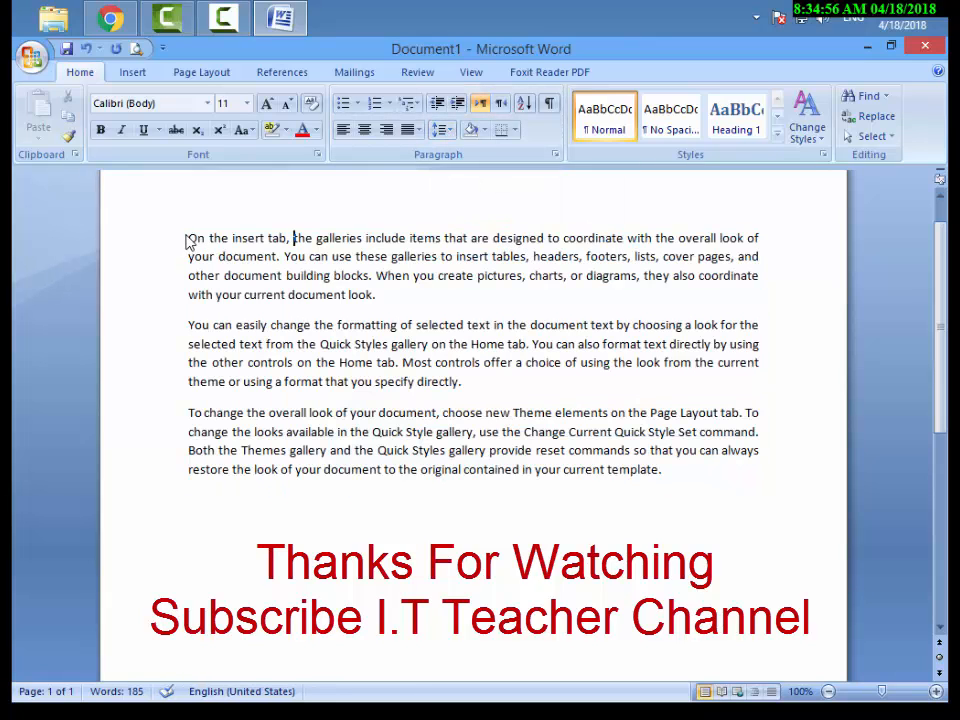
left_click_drag(190, 238, 378, 295)
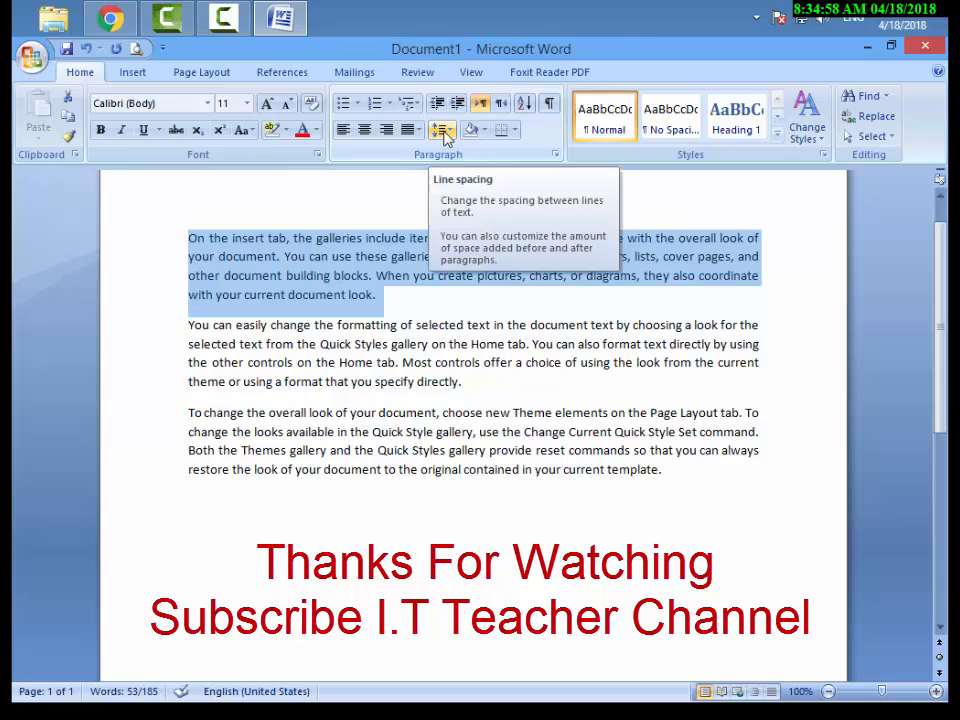